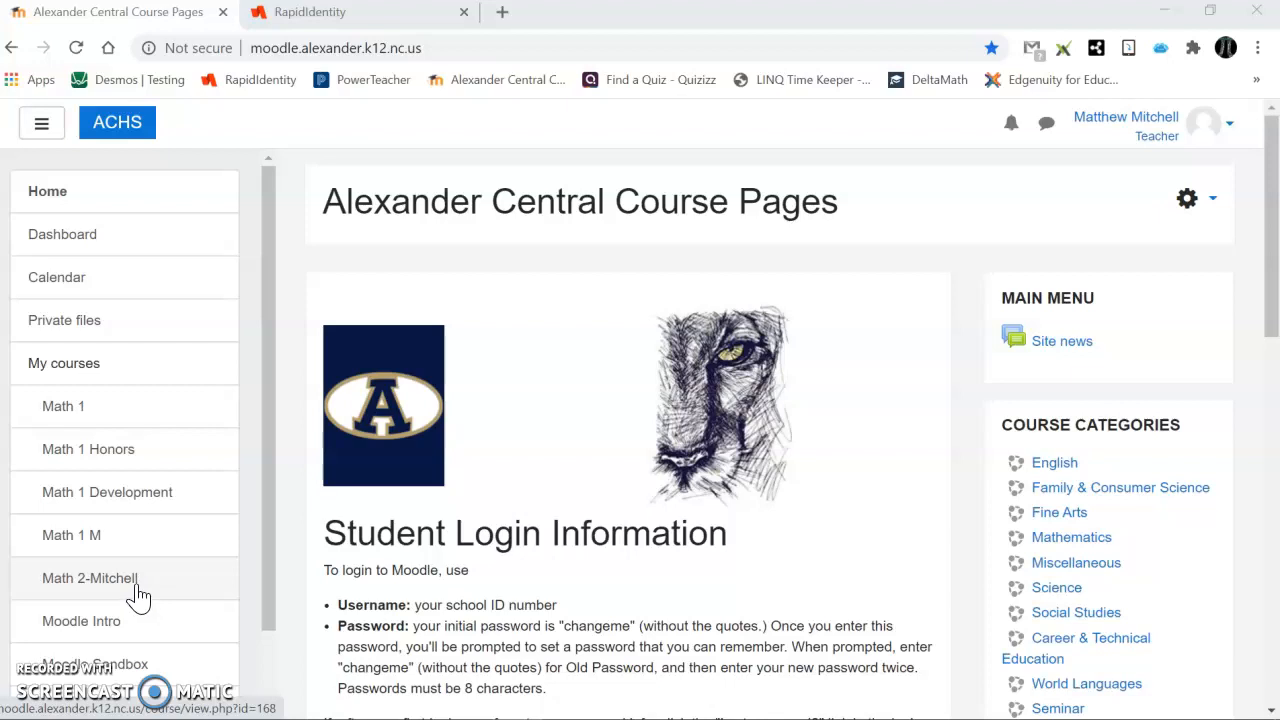
- Open the Math 2 course in Moodle and go to its backup settings through the full course administration page
click(128, 590)
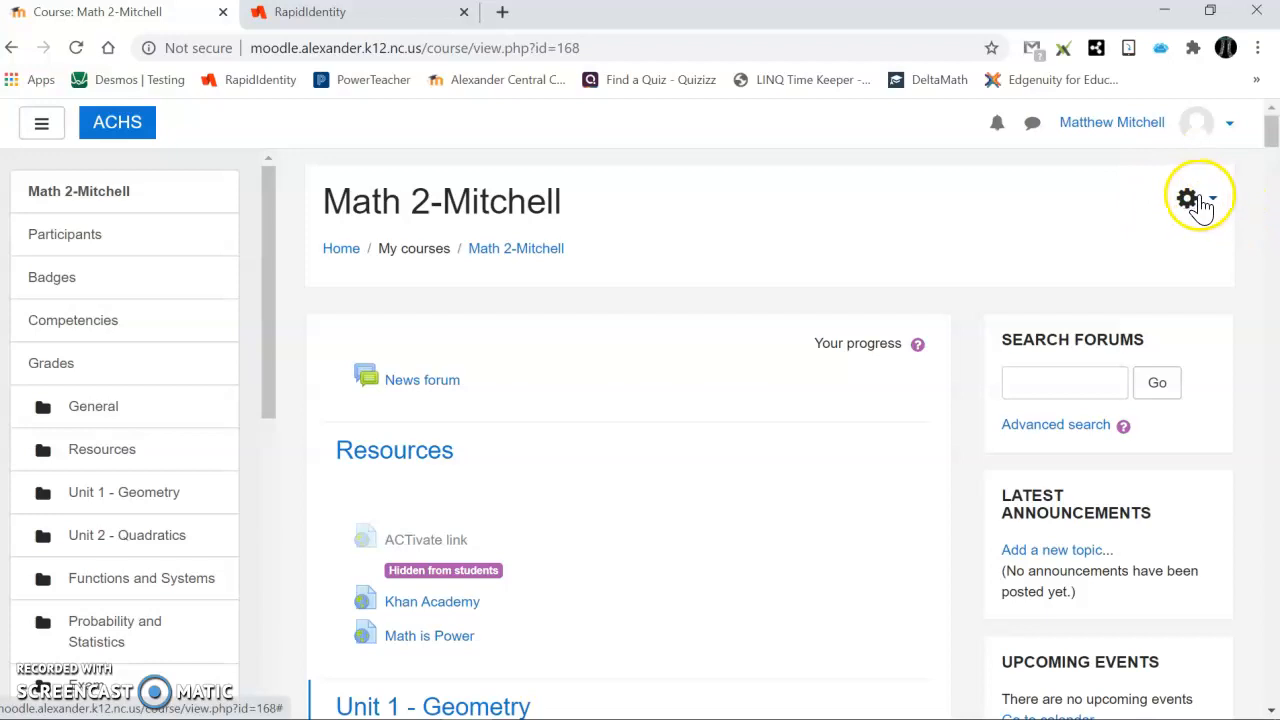
click(1195, 203)
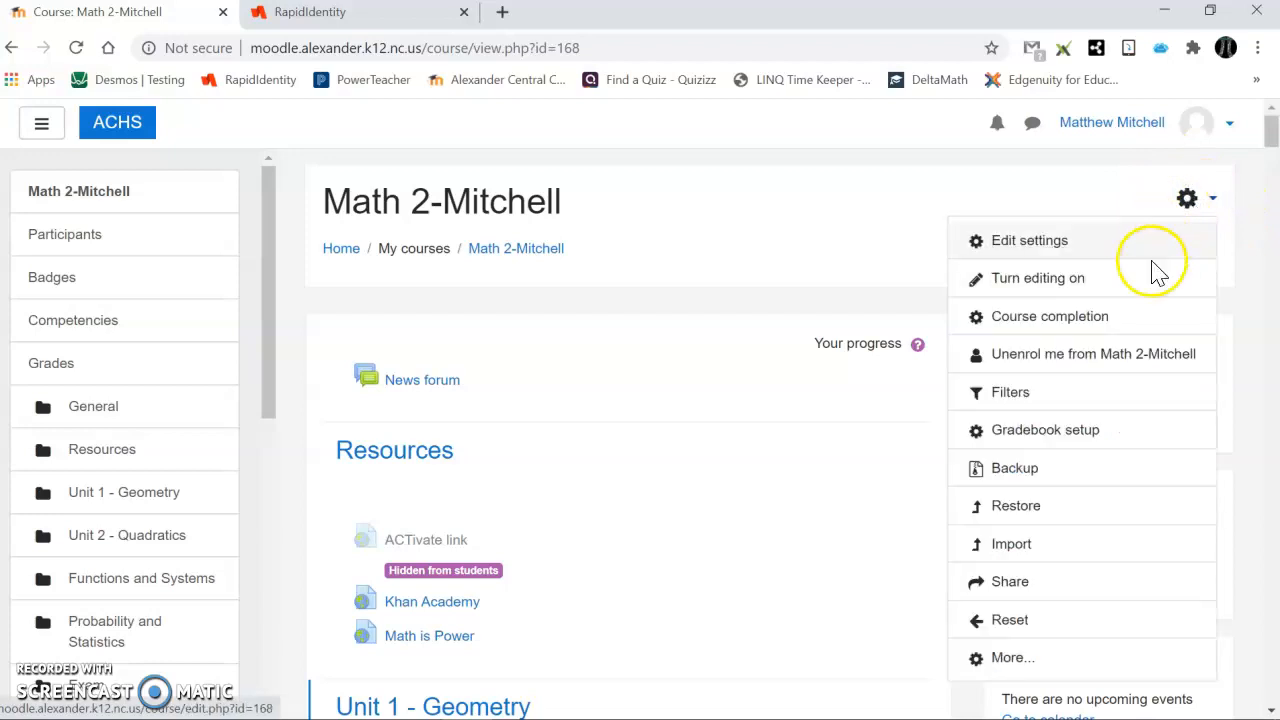
click(1010, 659)
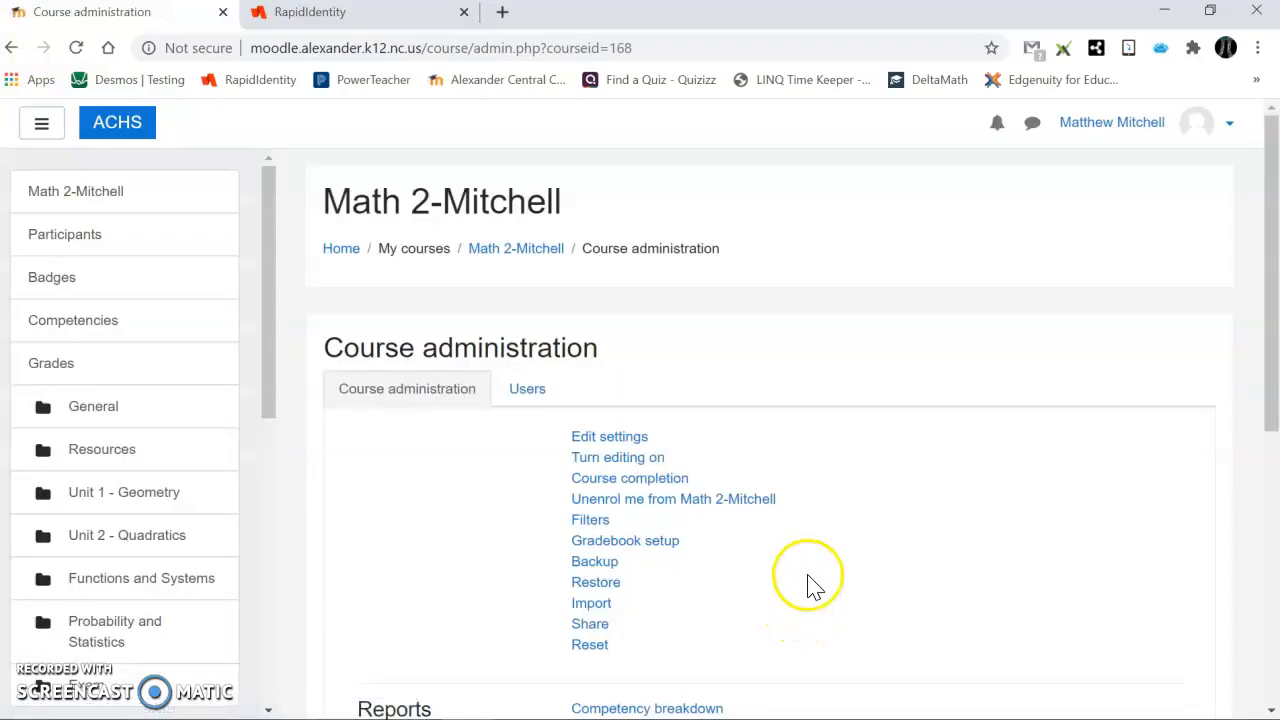
scroll(828, 563, down, 2)
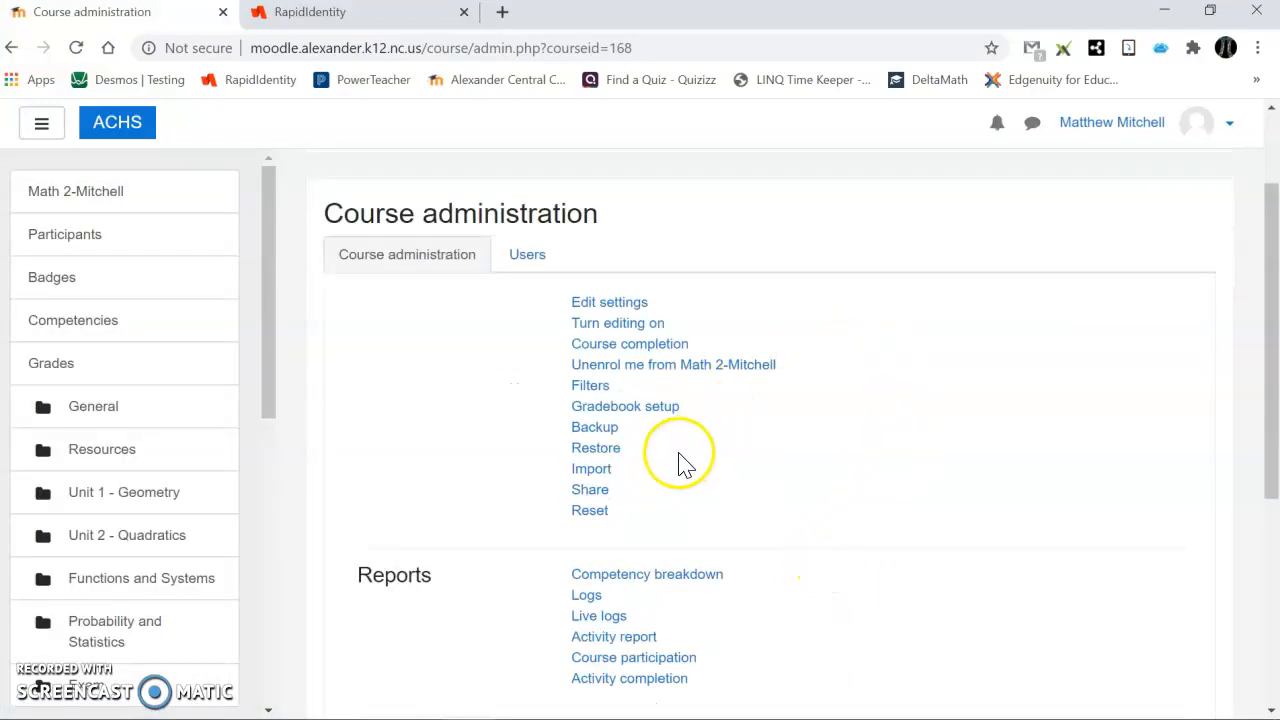
click(595, 428)
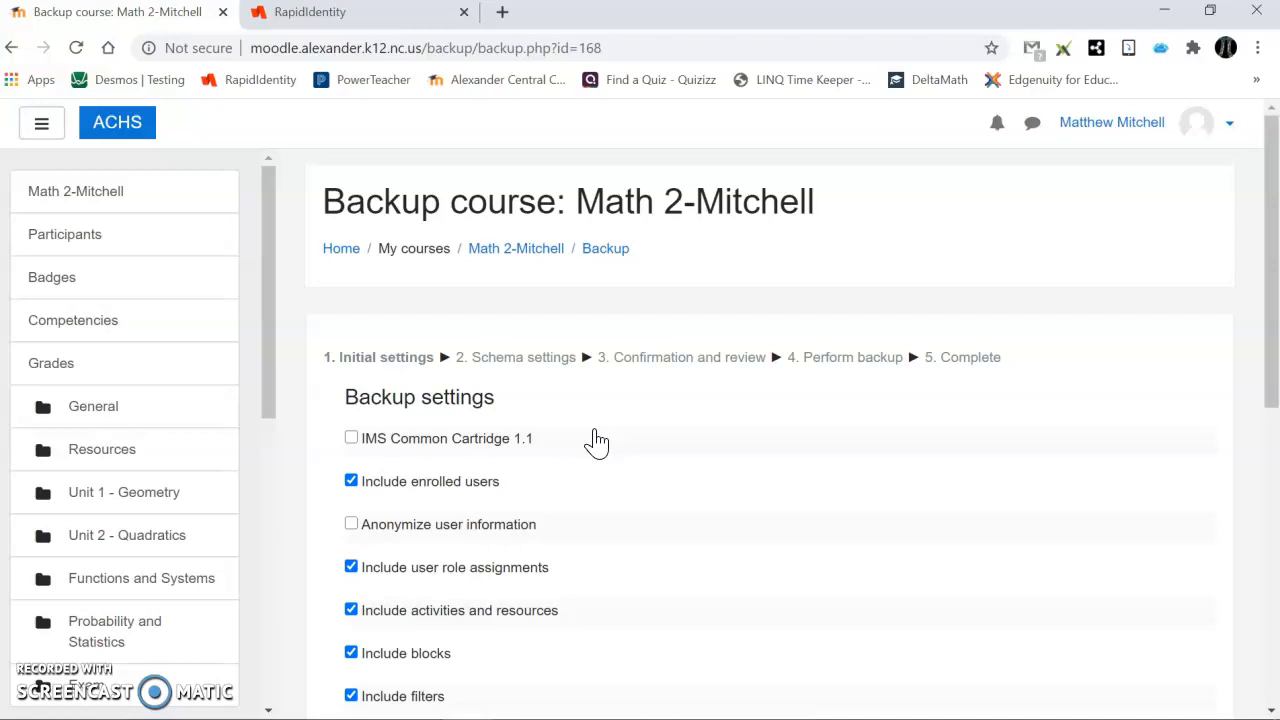
- Review the initial backup settings, keep the default inclusions, and skip to the final step to create the course backup
scroll(603, 443, down, 1)
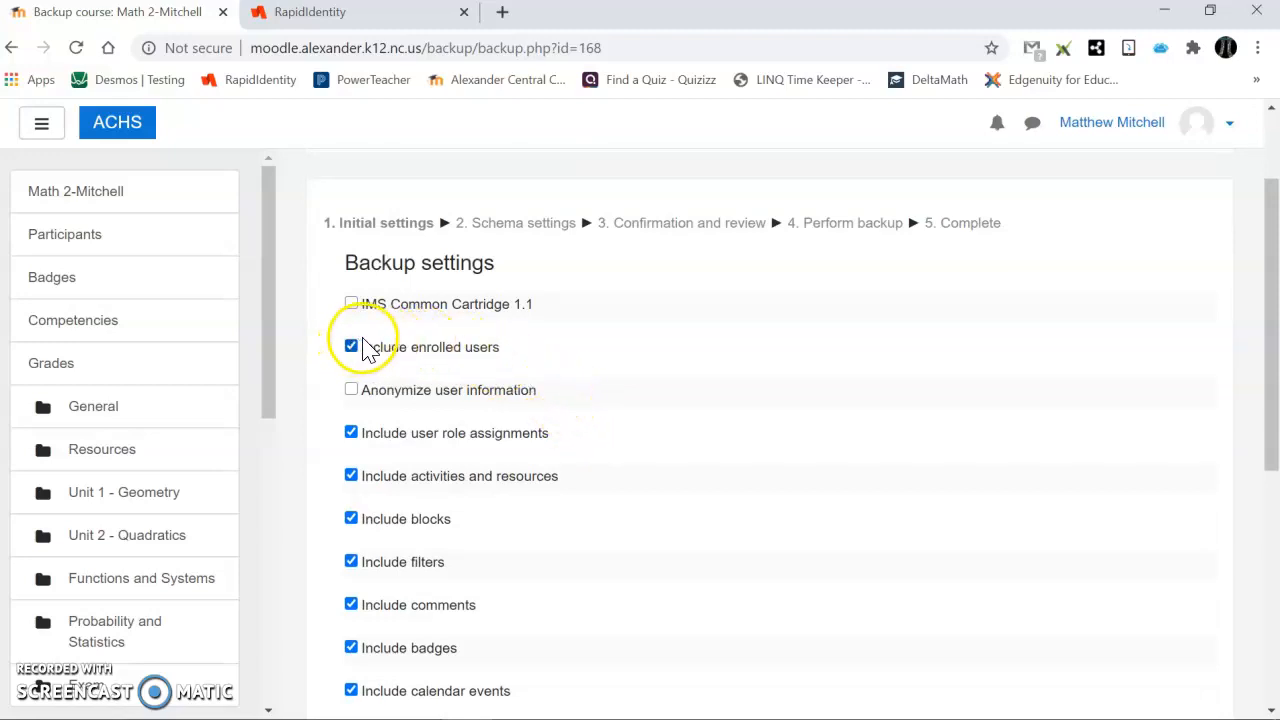
scroll(561, 360, down, 1)
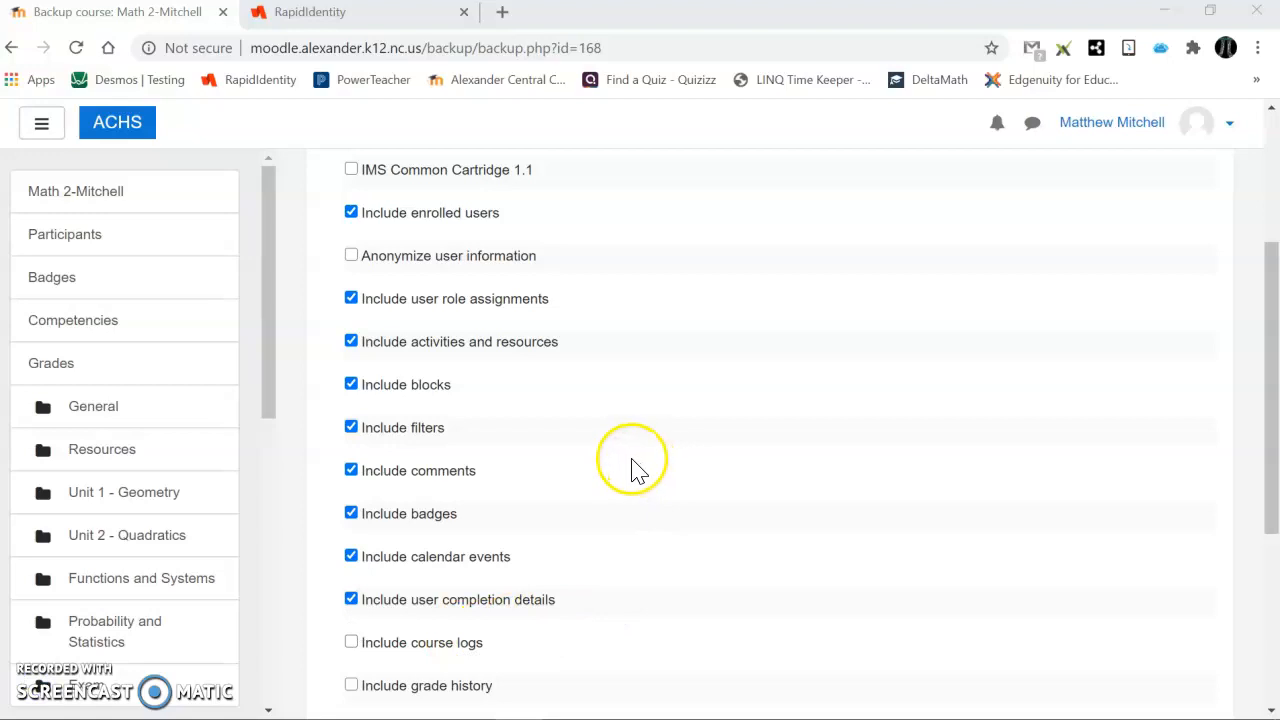
scroll(631, 462, up, 1)
scroll(630, 466, down, 2)
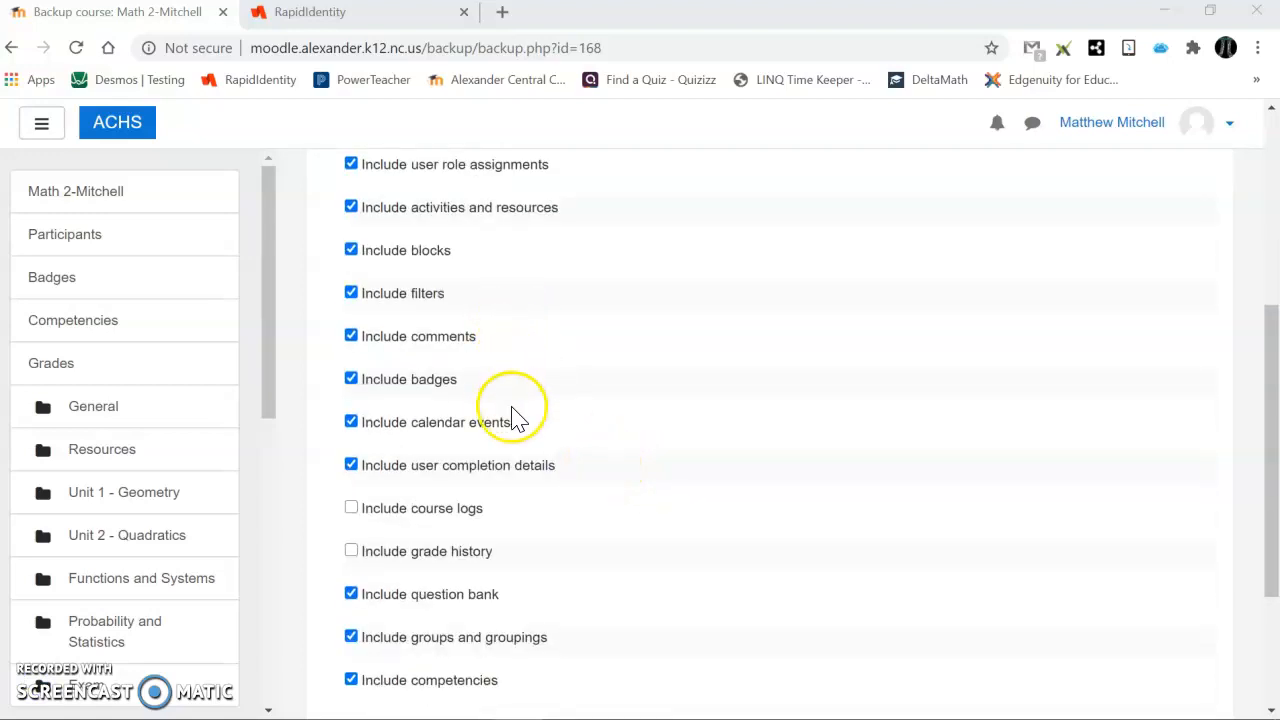
scroll(568, 528, down, 1)
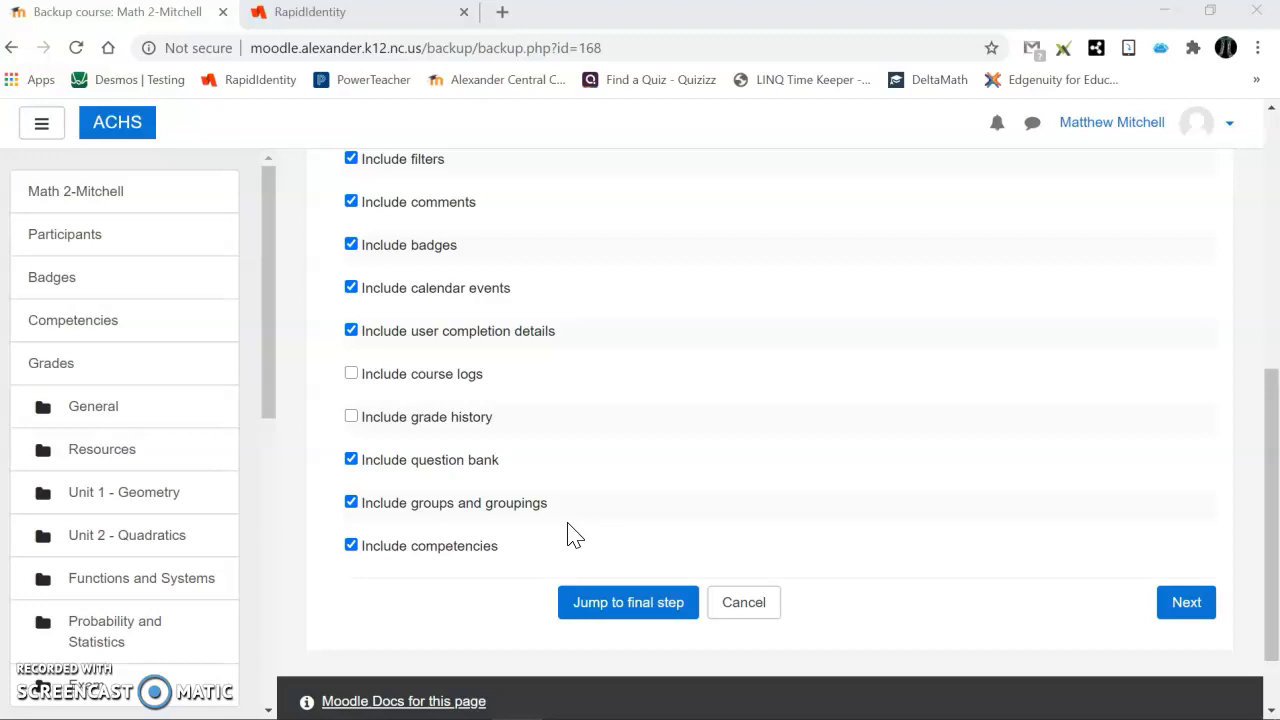
click(617, 604)
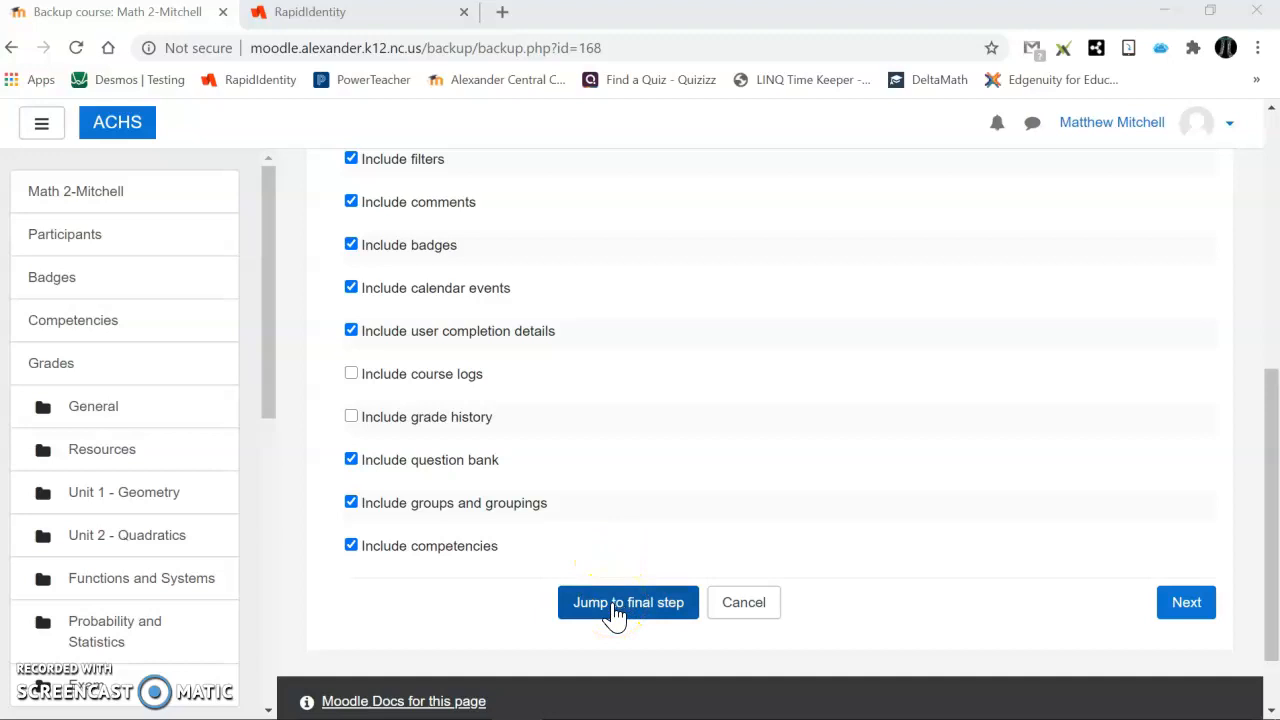
click(616, 605)
click(626, 605)
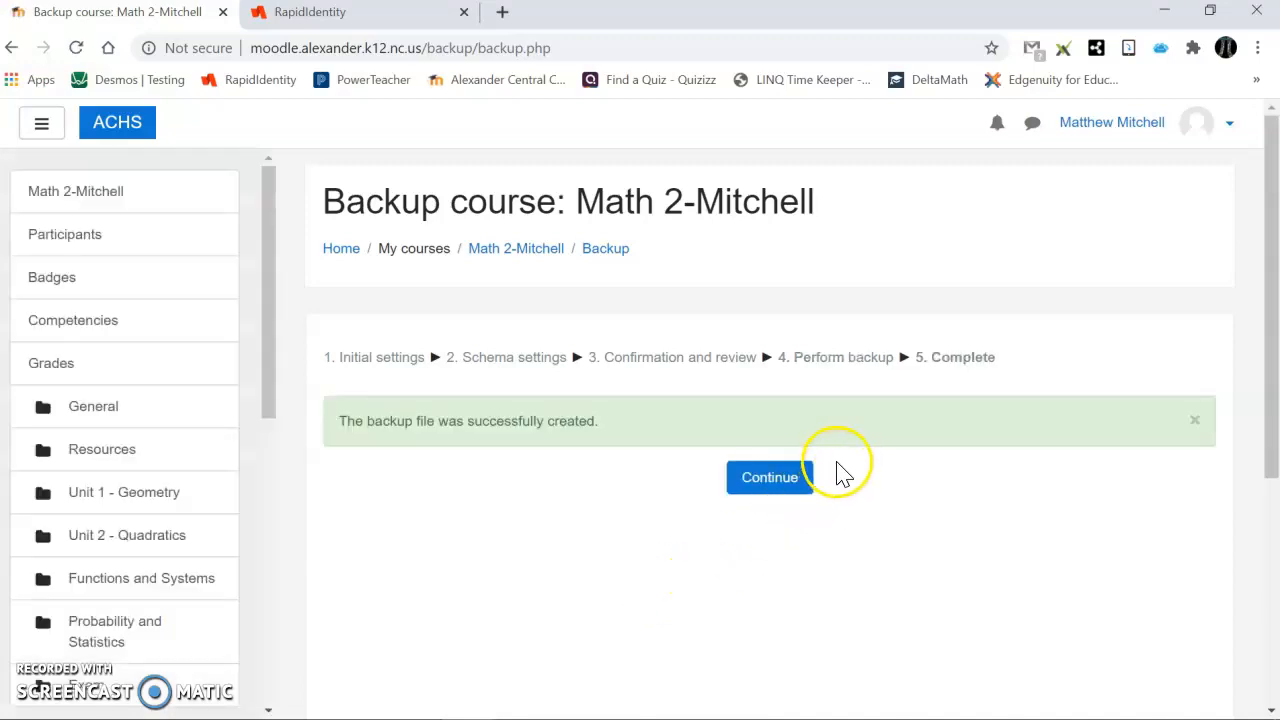
- Continue to the course backup area and download the Math 2 backup file ending in 20200807-1514.mbz
click(781, 487)
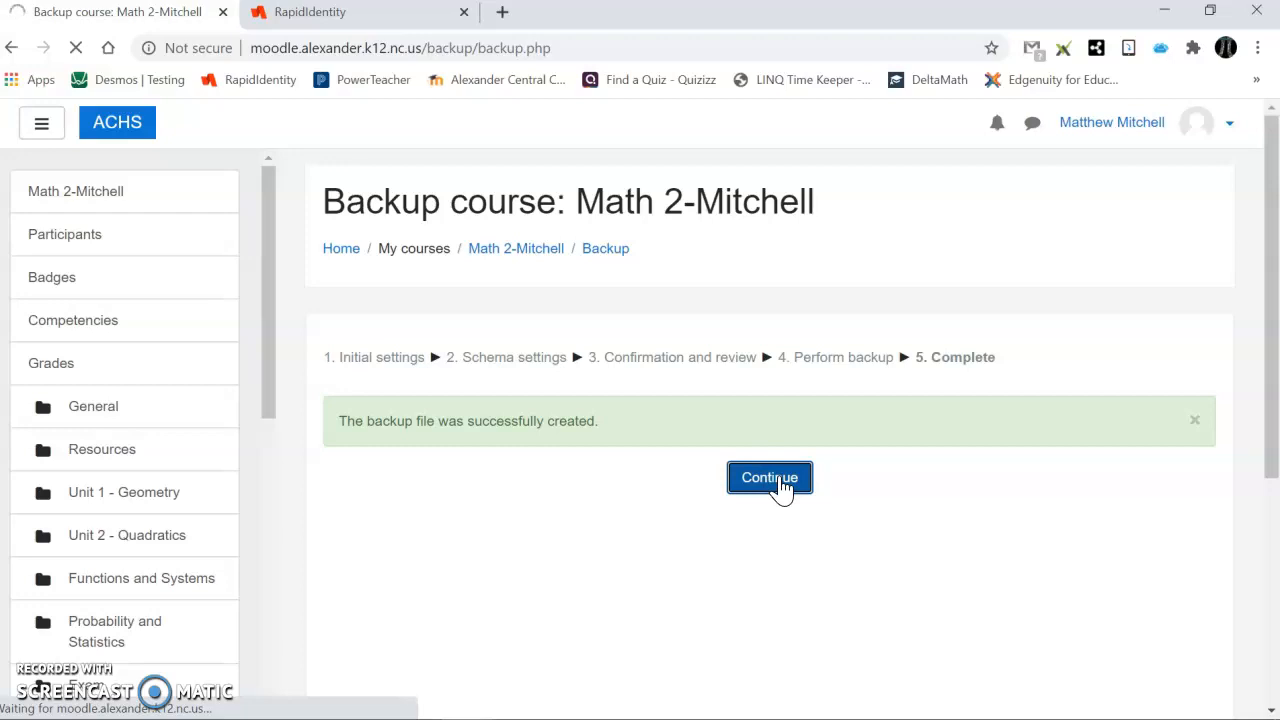
scroll(783, 487, down, 2)
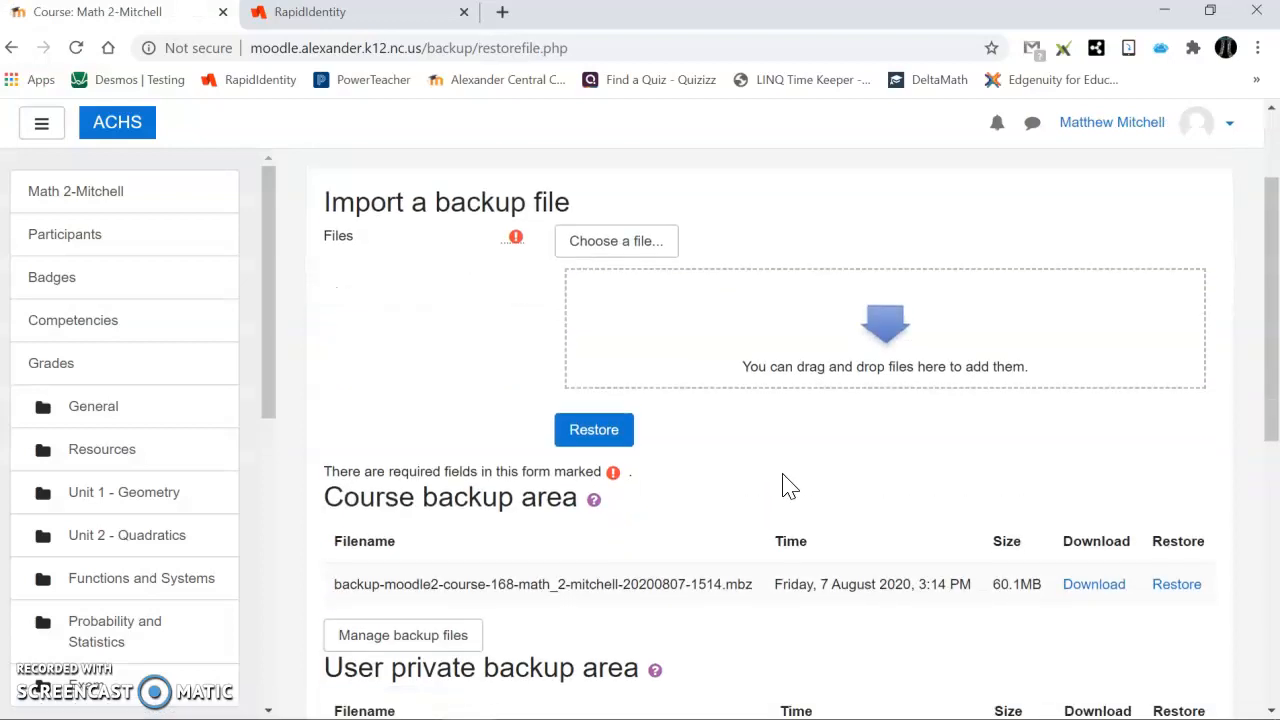
scroll(783, 487, down, 2)
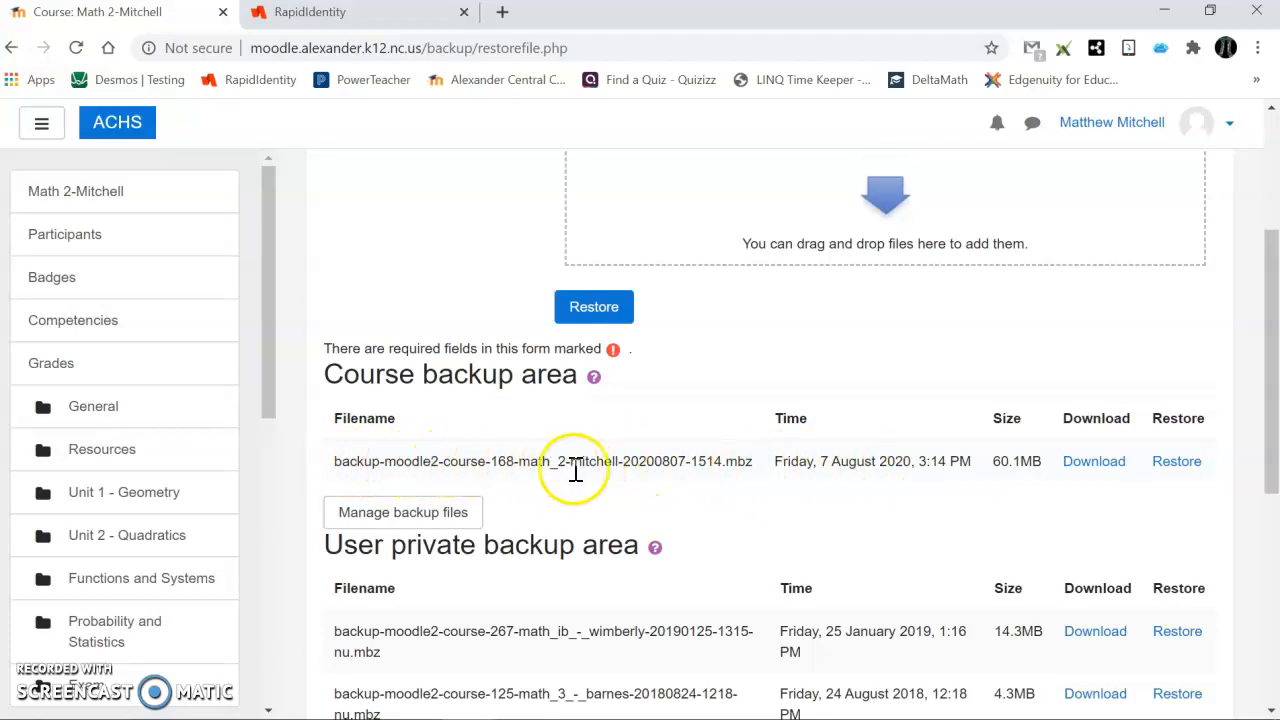
click(1088, 478)
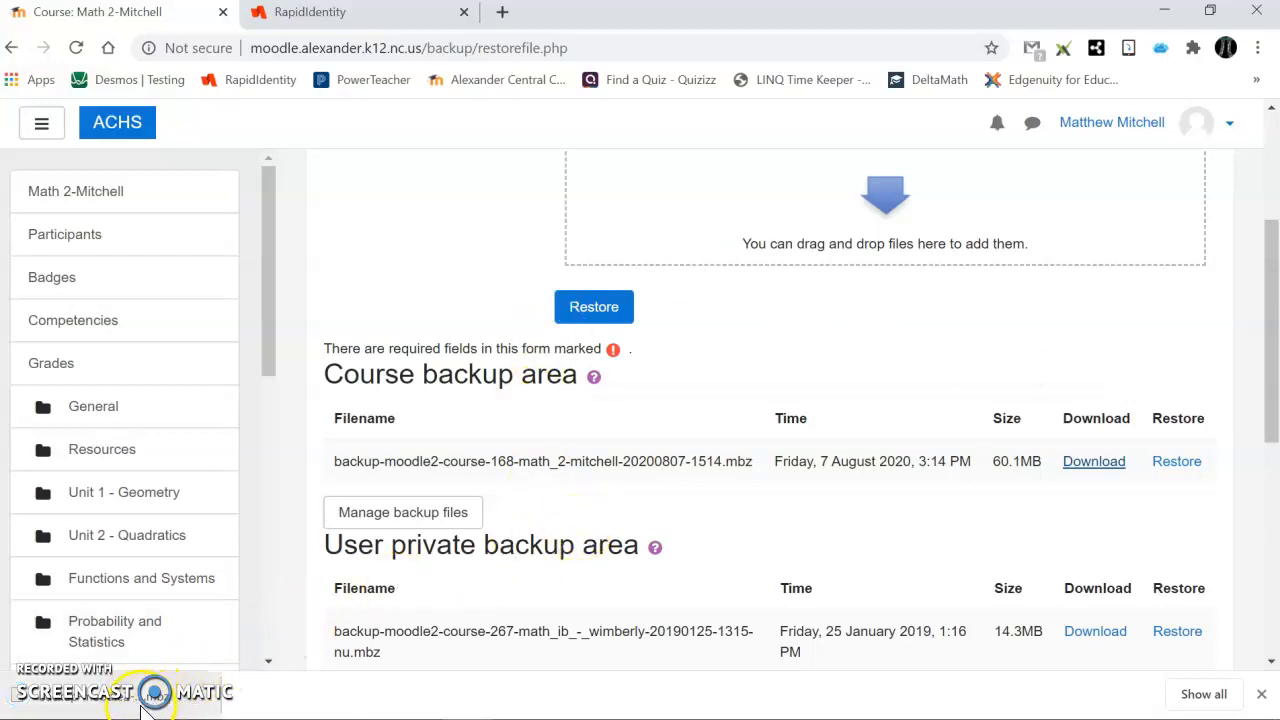
- Switch to RapidIdentity, launch Canvas - LEA 020, and open the unpublished NC Math 2 - S2 - 2020 course
click(385, 12)
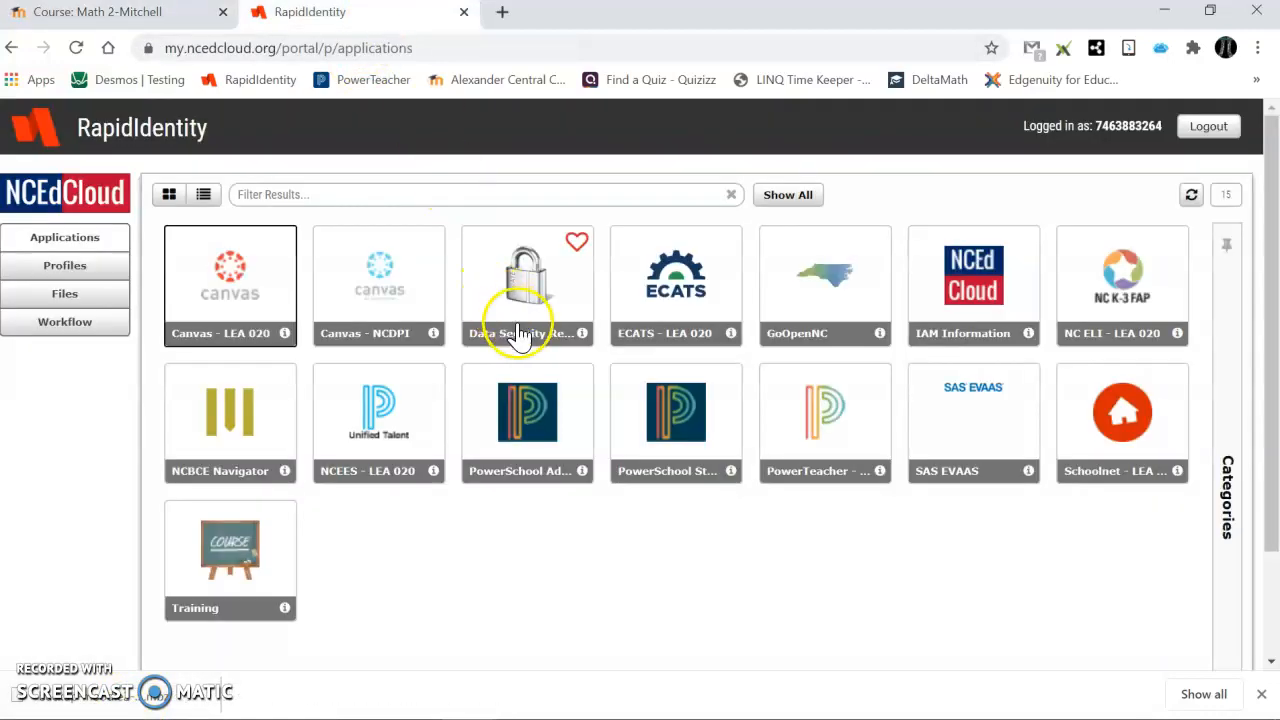
click(224, 285)
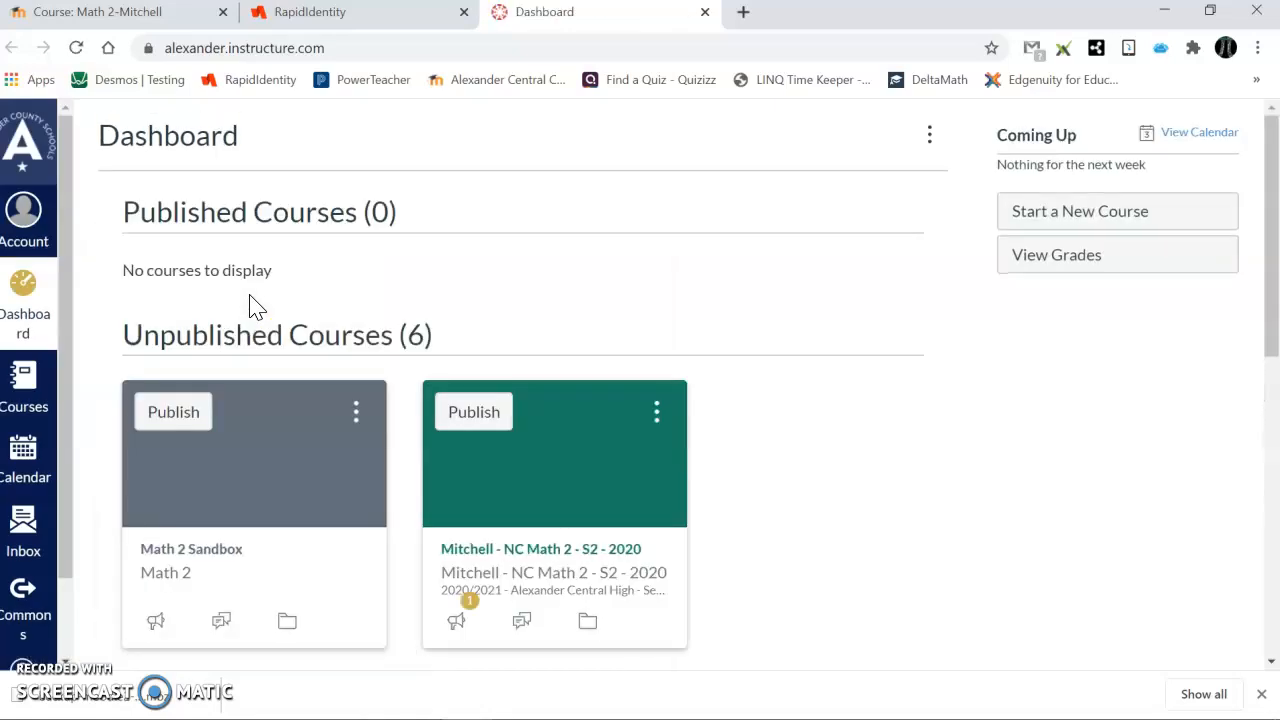
scroll(477, 314, down, 7)
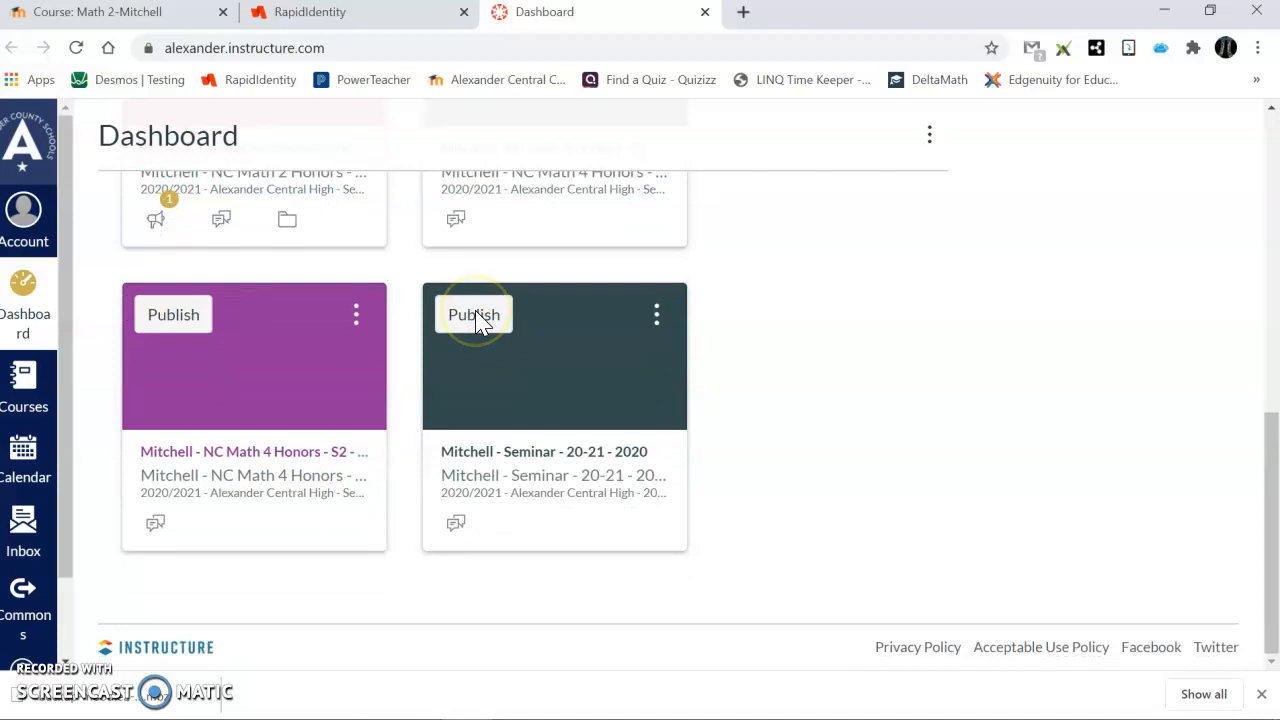
scroll(477, 316, up, 7)
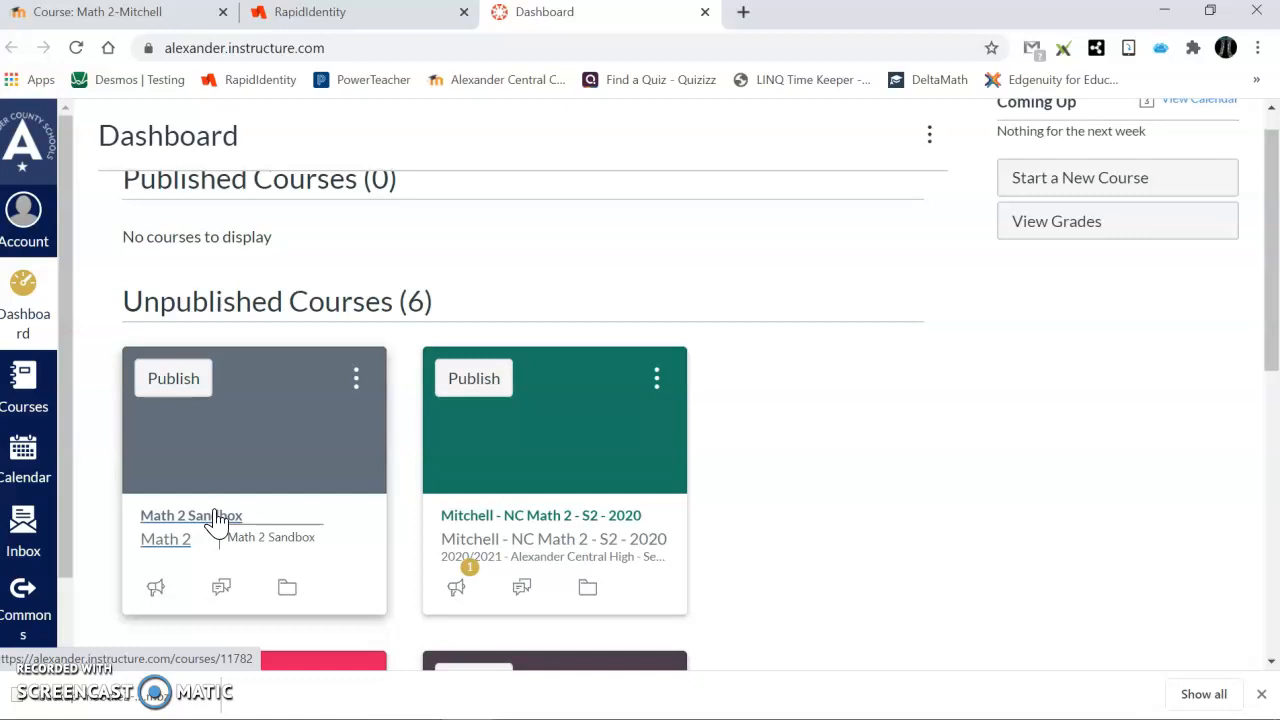
click(240, 447)
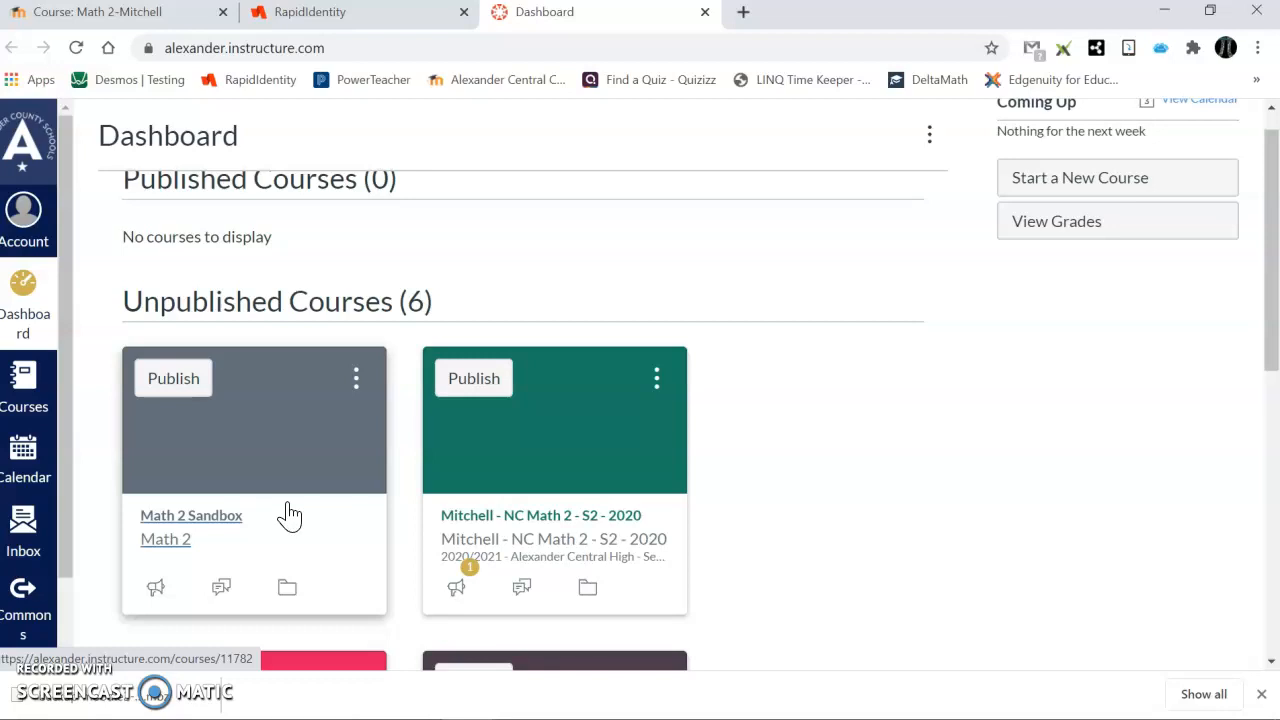
scroll(770, 402, down, 1)
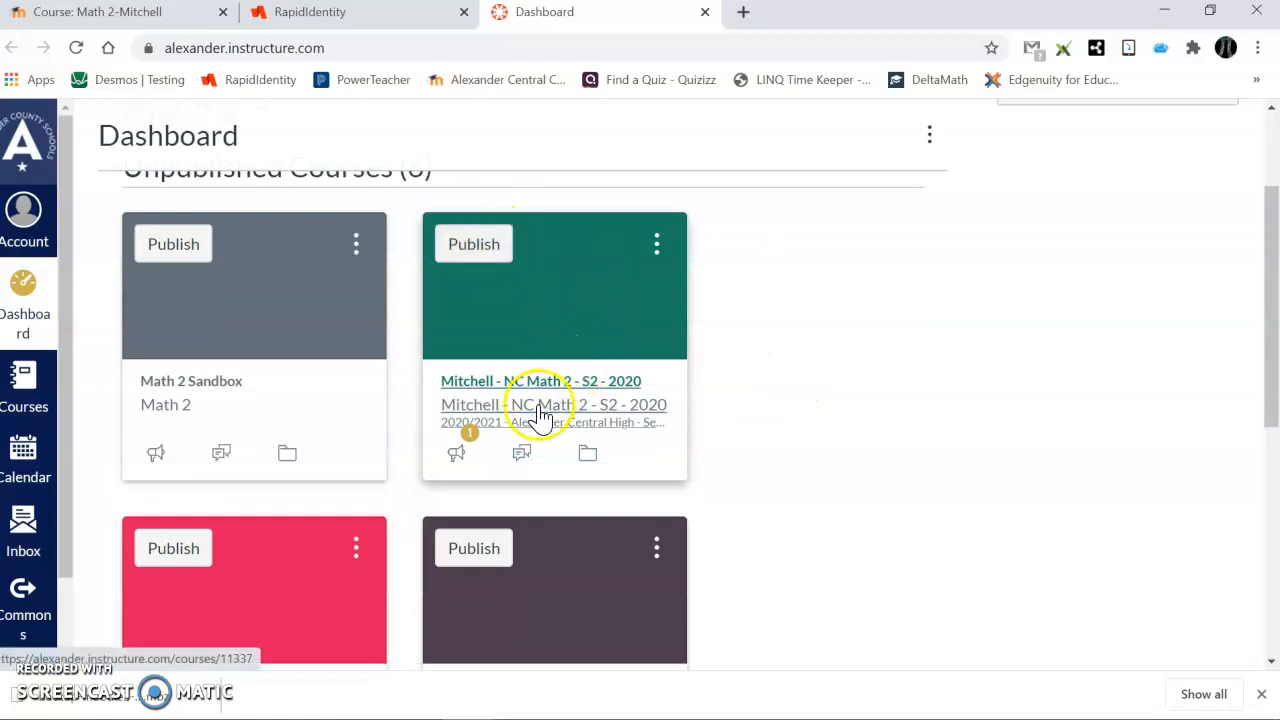
click(539, 406)
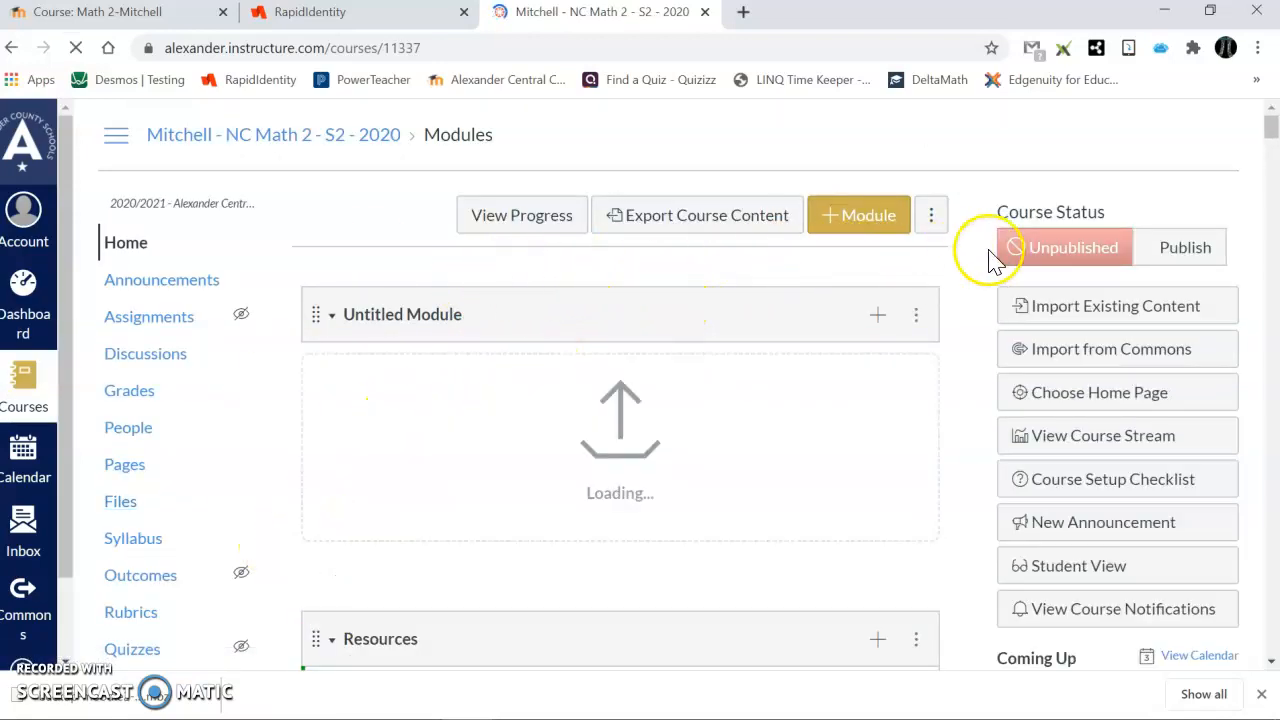
- Start importing existing content into the course with Moodle 1.9/2.x as the content type
click(1108, 312)
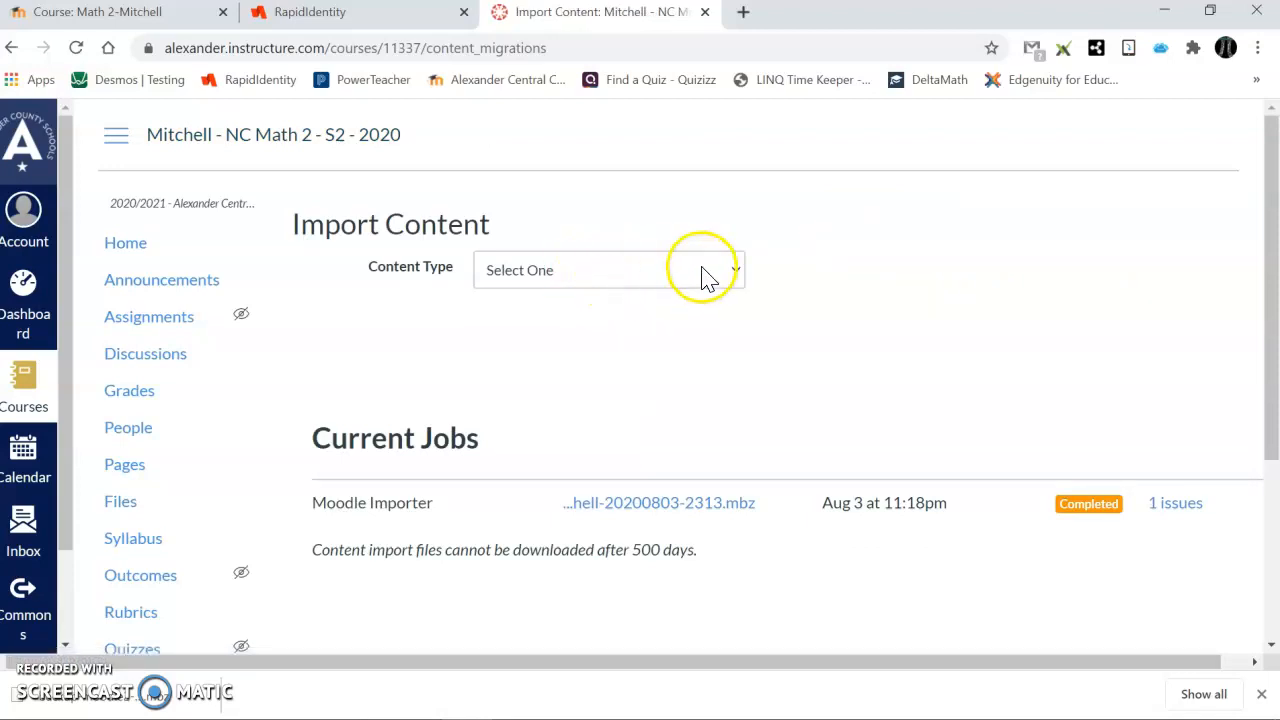
click(651, 276)
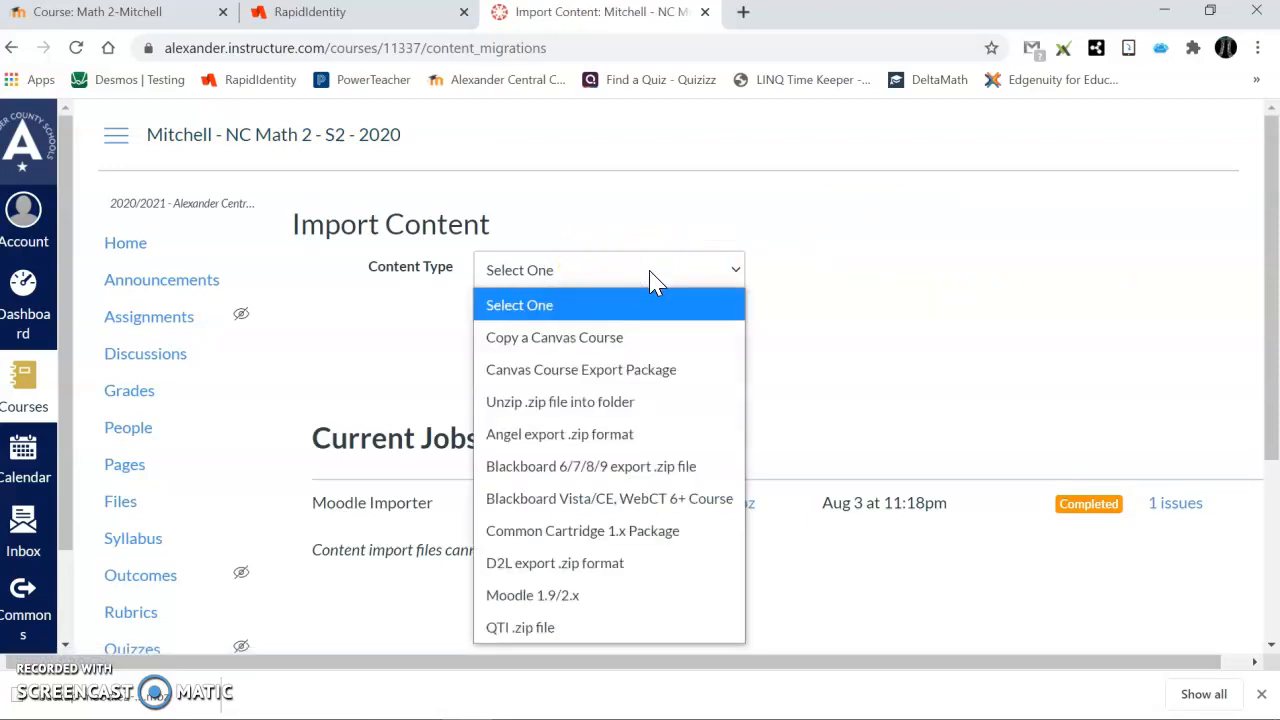
click(550, 606)
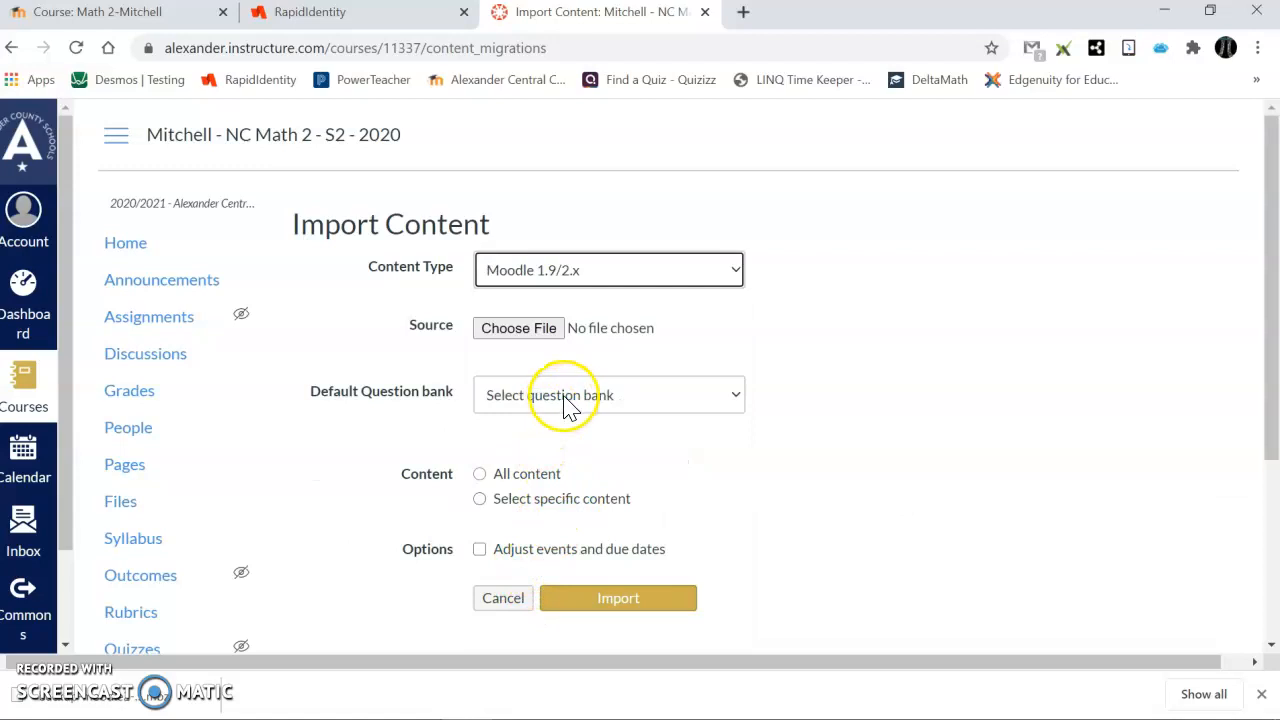
- Choose the Math 2 Moodle backup ending in 20200803-2313.mbz from the Downloads folder as the import source
click(520, 330)
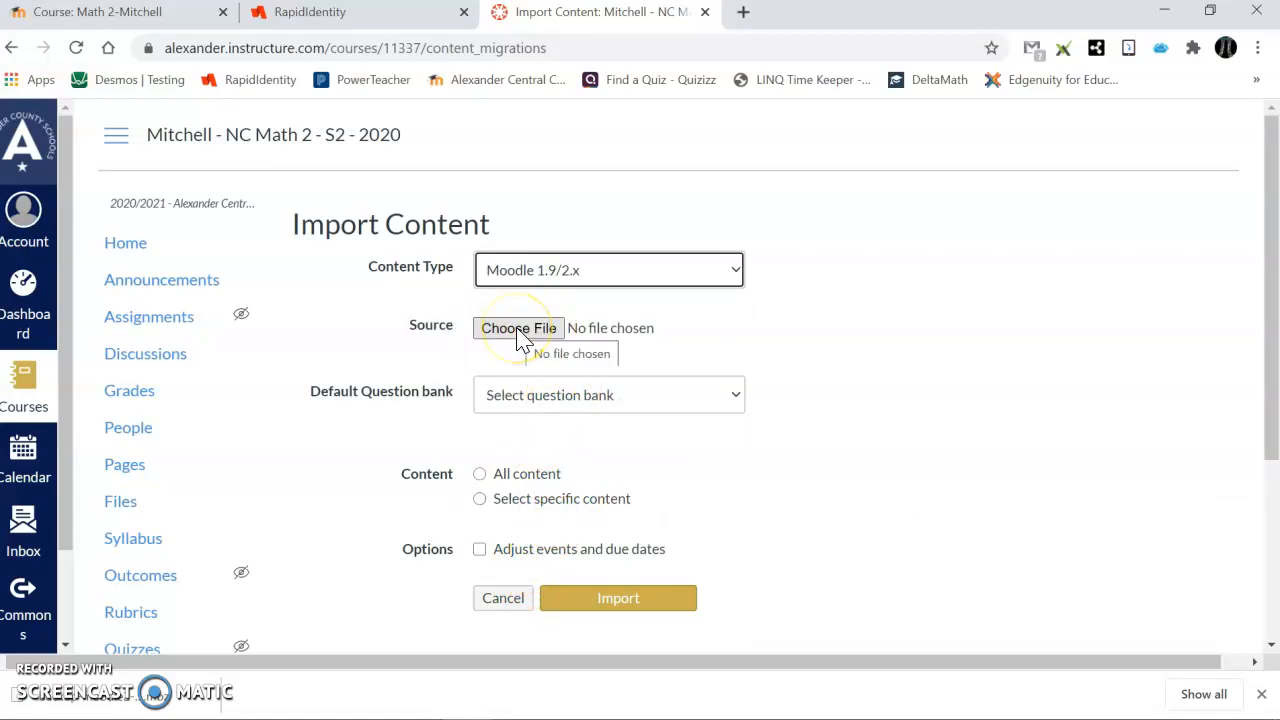
click(519, 335)
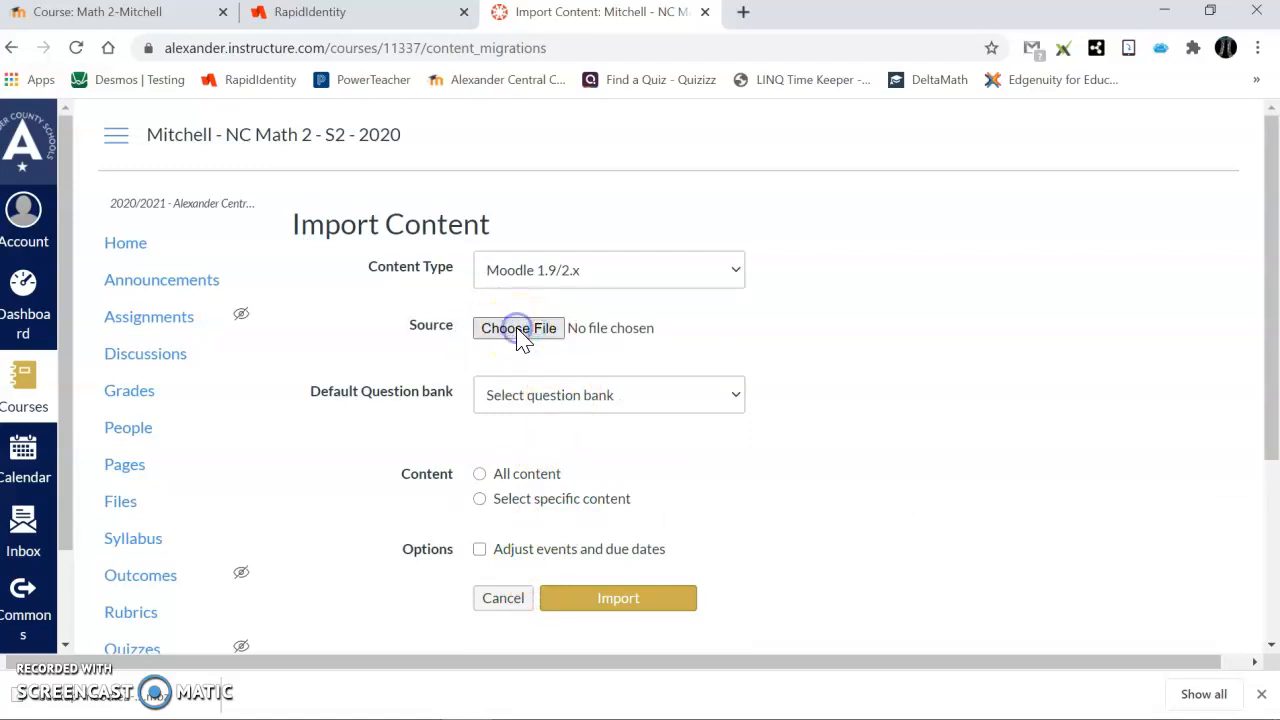
click(82, 244)
click(315, 418)
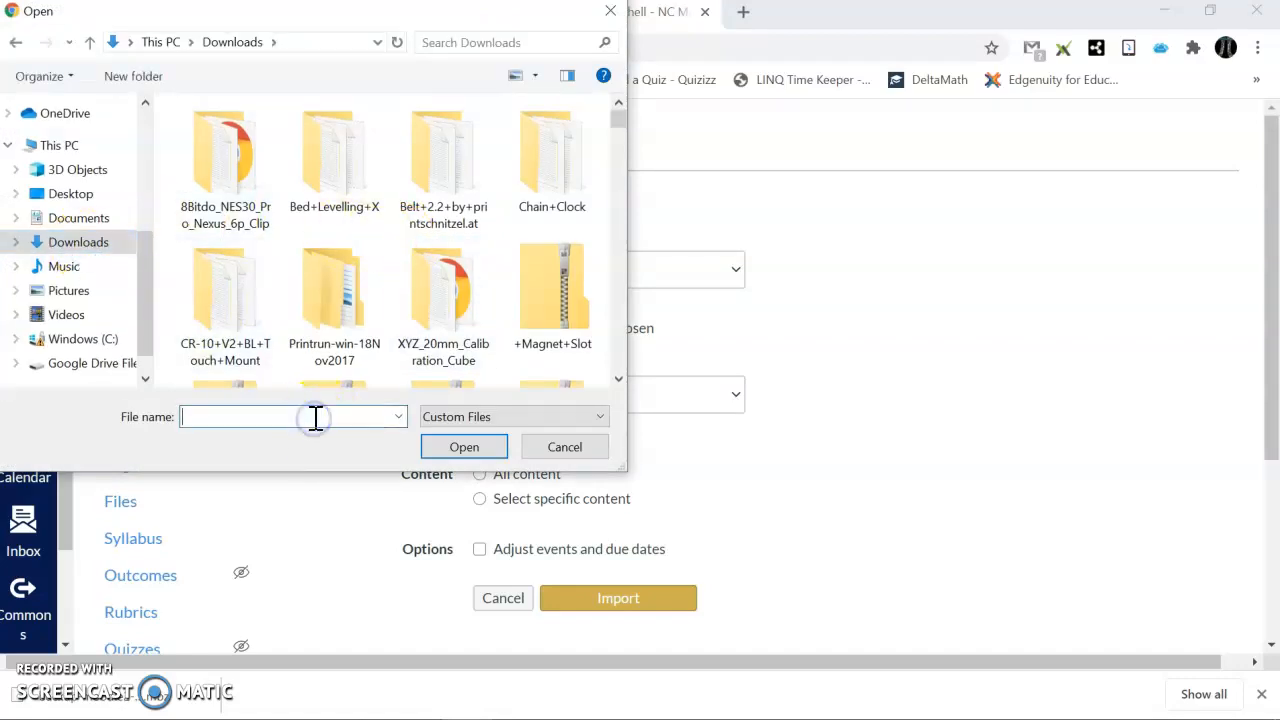
text(back)
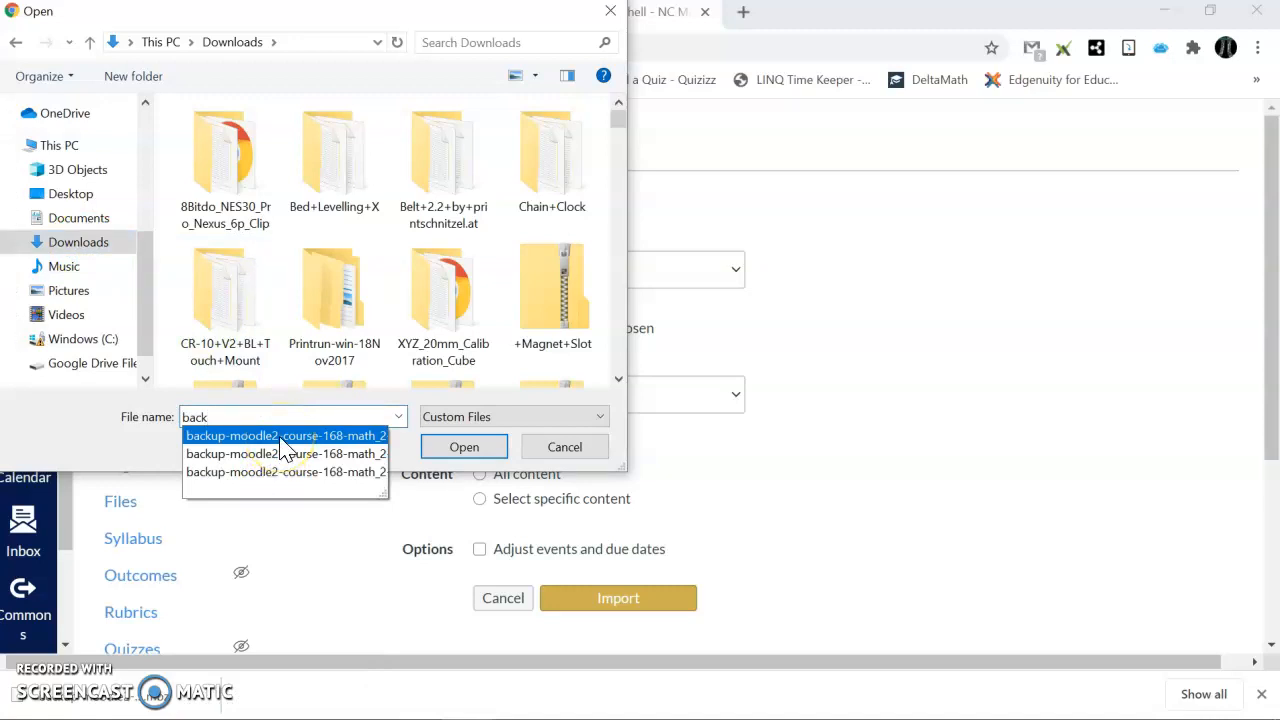
click(283, 437)
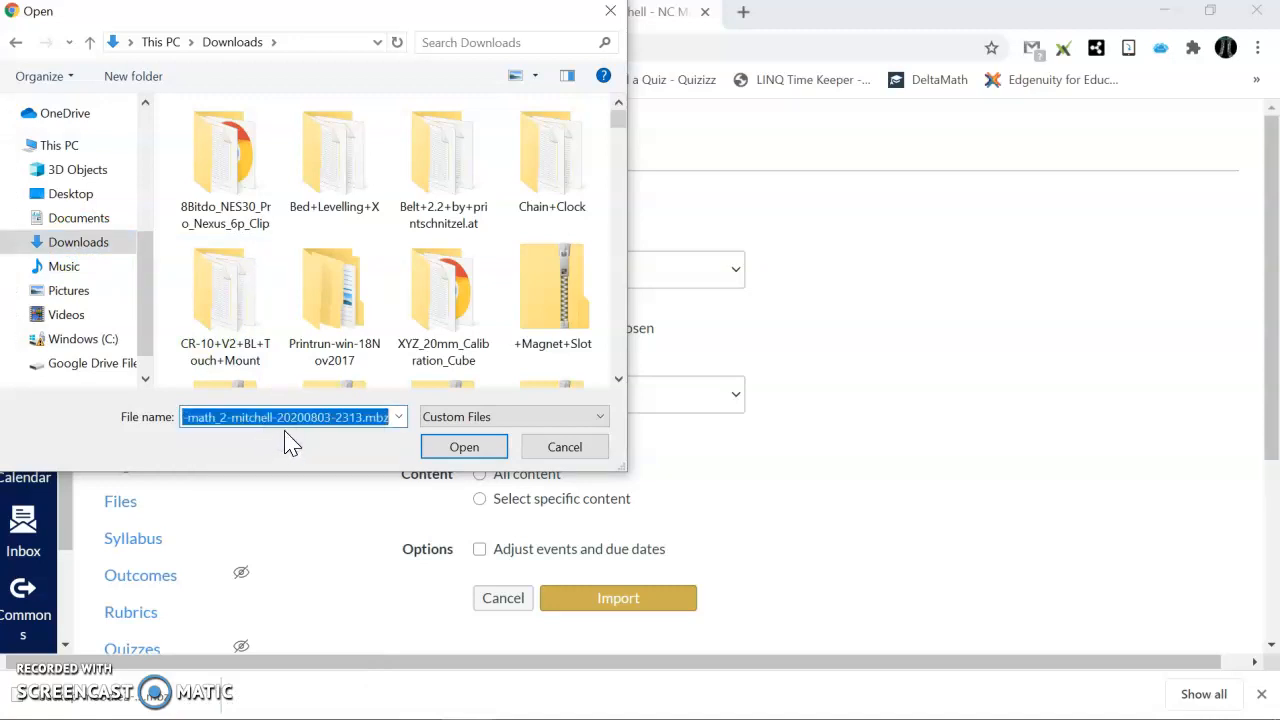
click(470, 454)
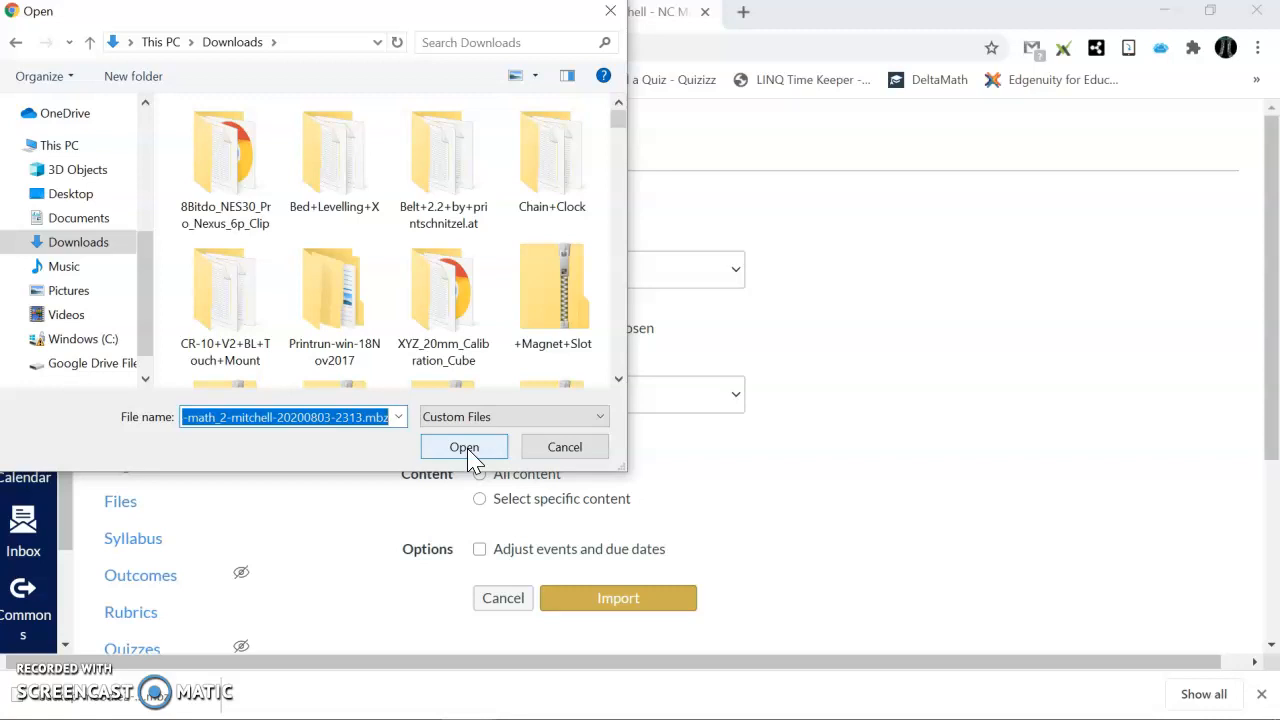
click(469, 452)
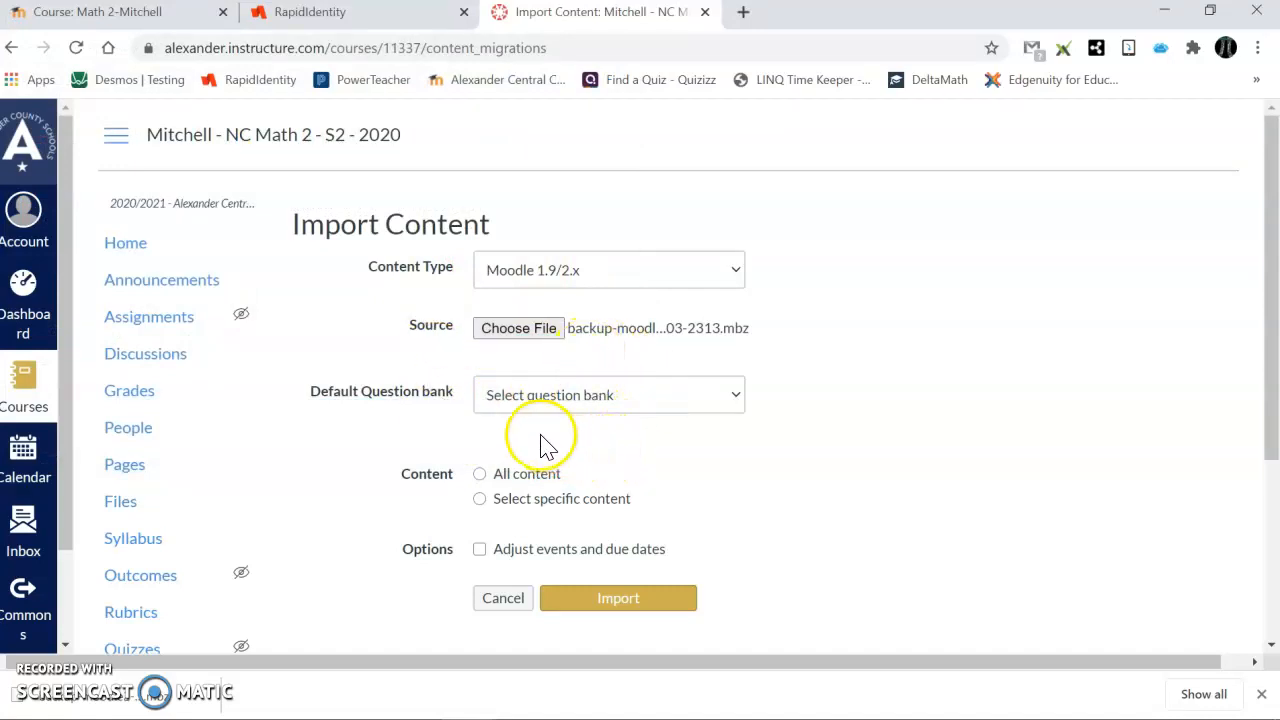
- Import all content from the chosen backup and show the issues reported for the new Moodle import job
click(480, 474)
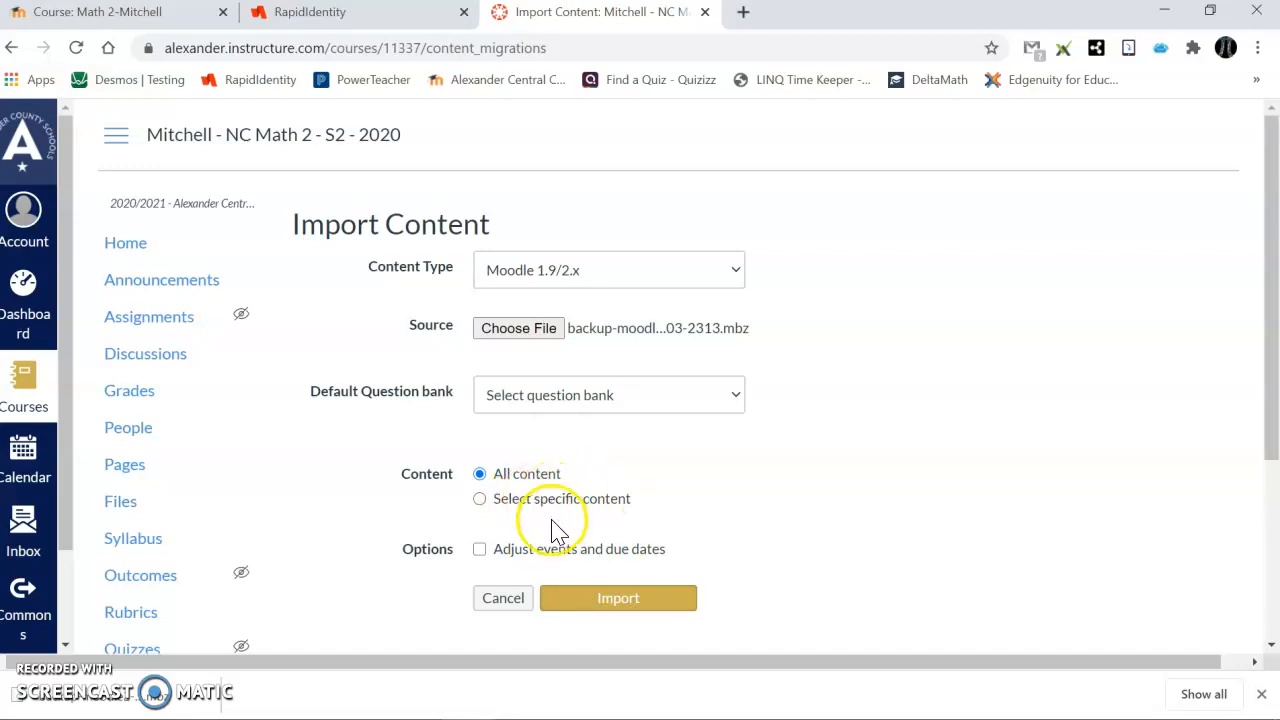
click(619, 600)
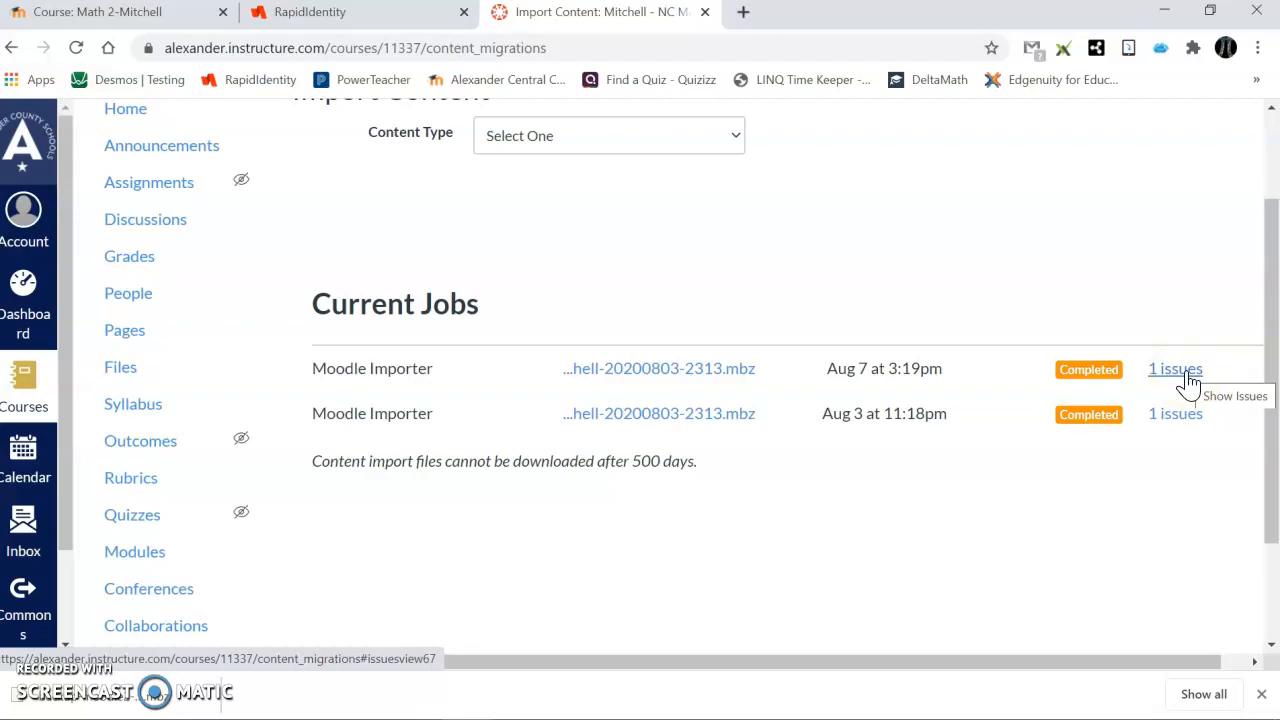
click(1180, 370)
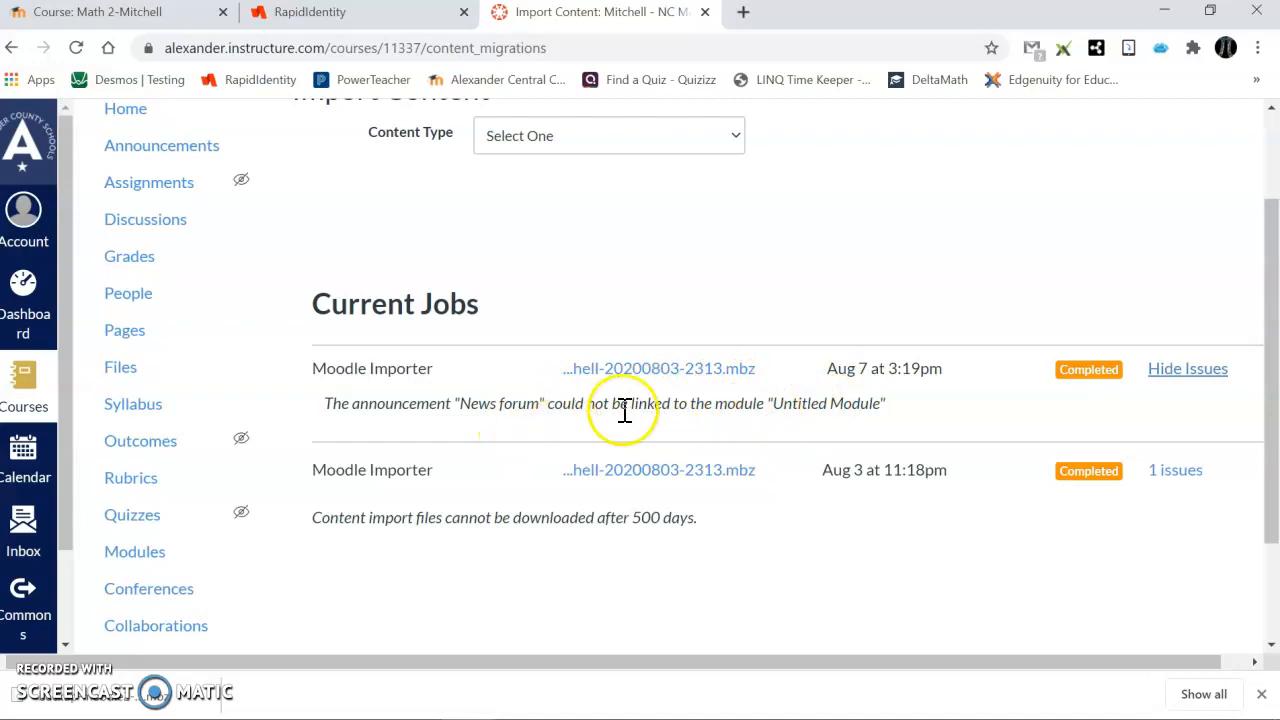
- Hide the issues of the newest Moodle import job and return to the Dashboard
click(1172, 383)
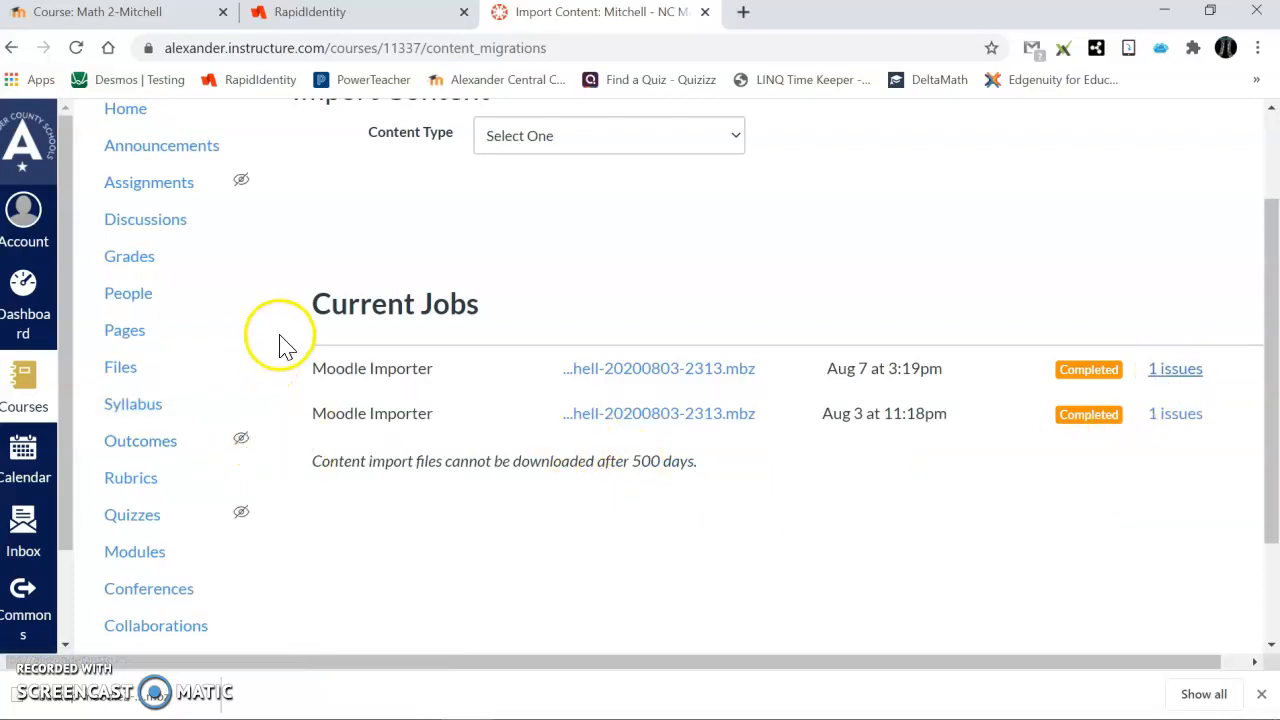
click(36, 300)
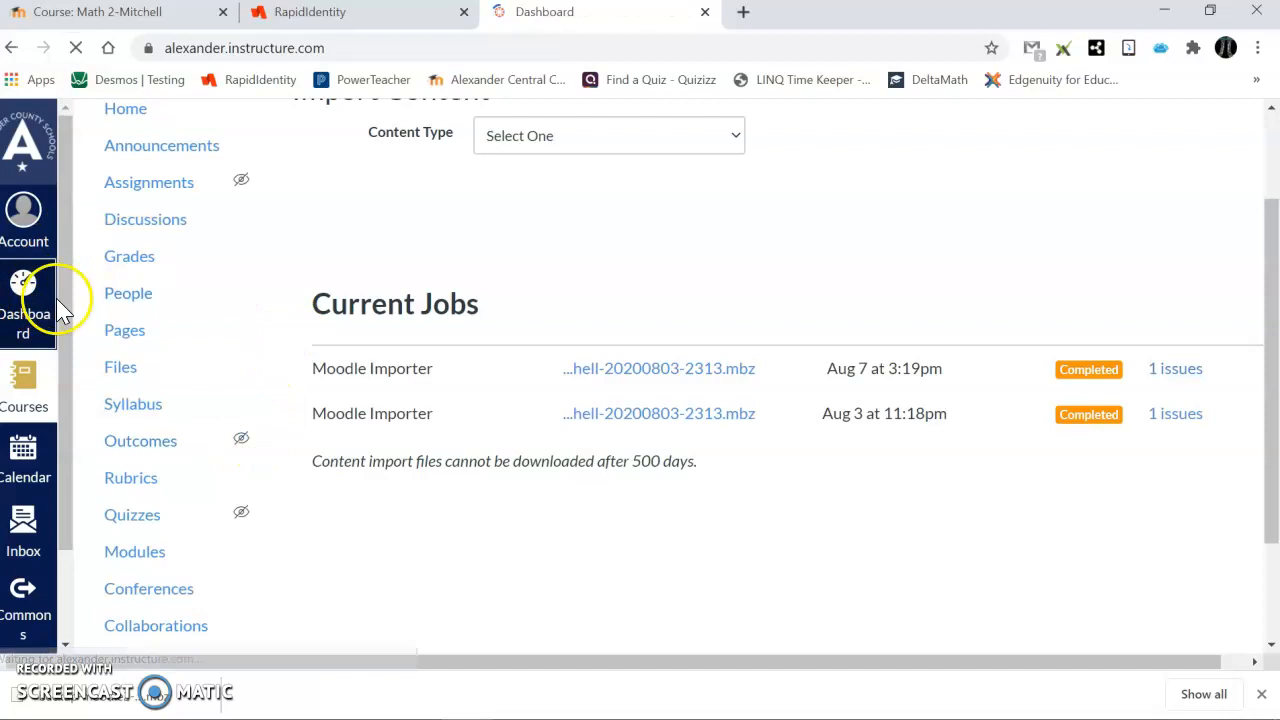
- Open the Math 2 Sandbox course, look through its modules, and go back to the Dashboard
scroll(471, 423, down, 2)
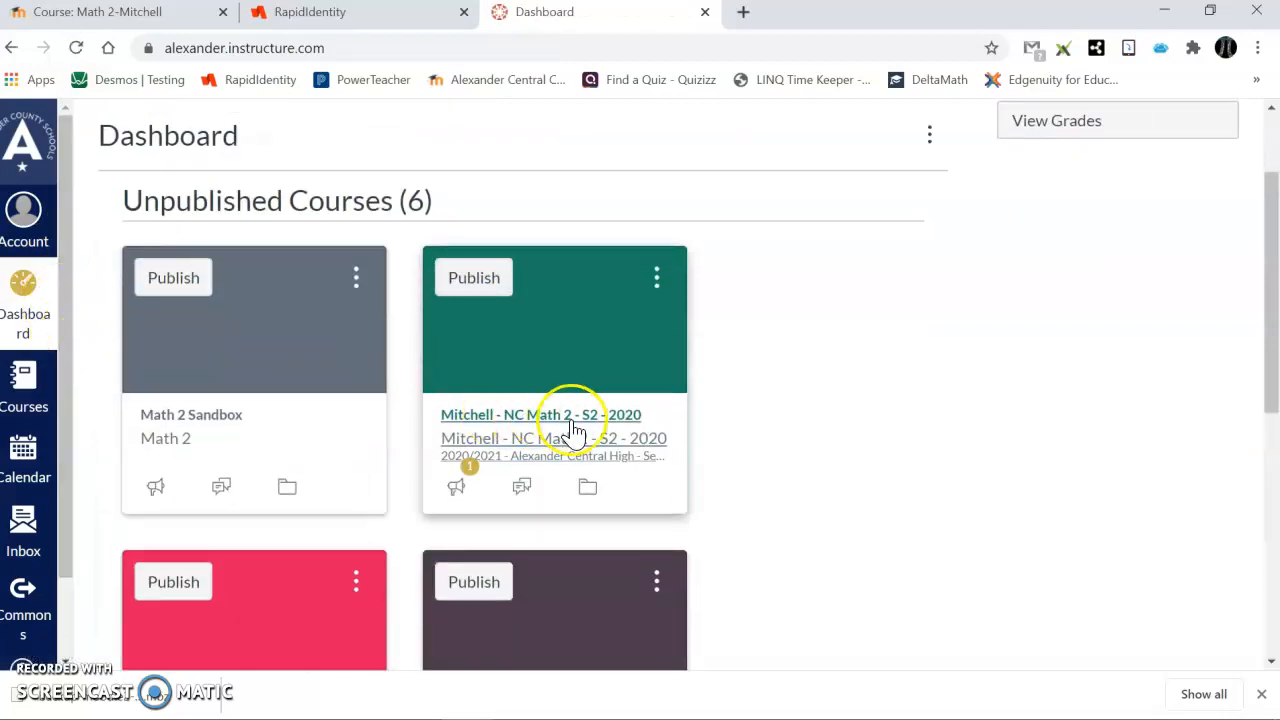
click(203, 416)
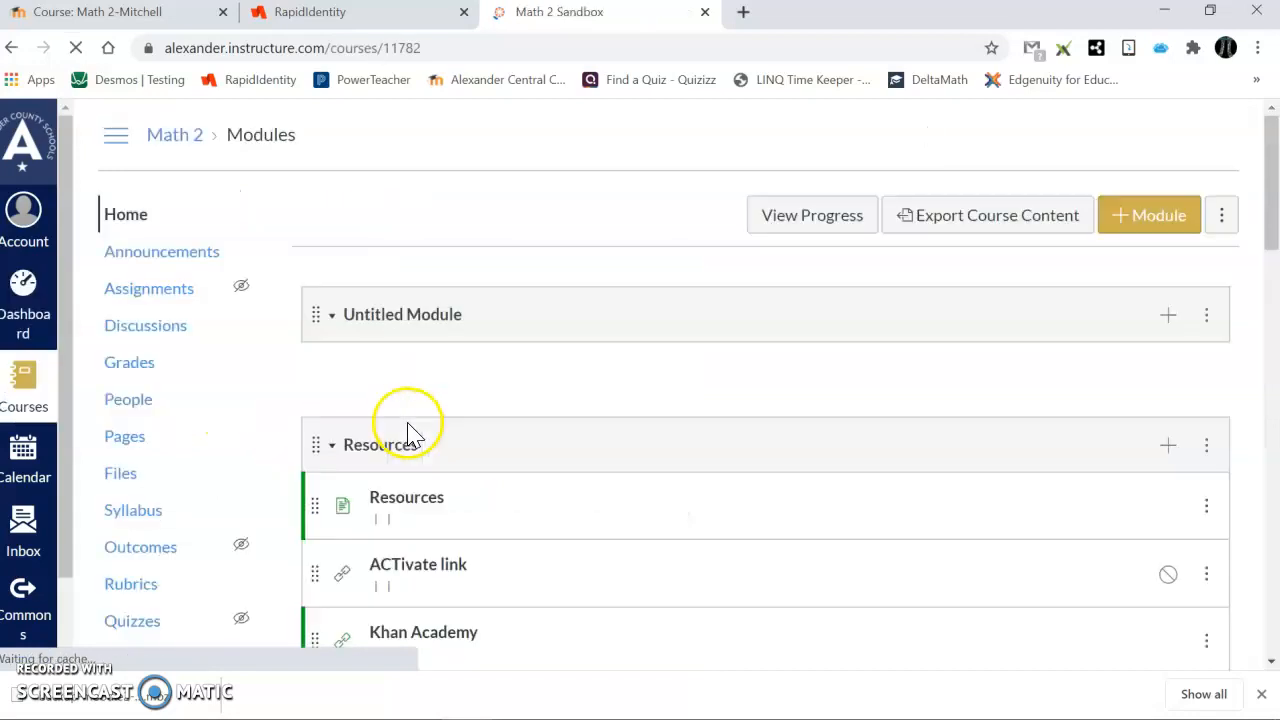
scroll(463, 423, down, 15)
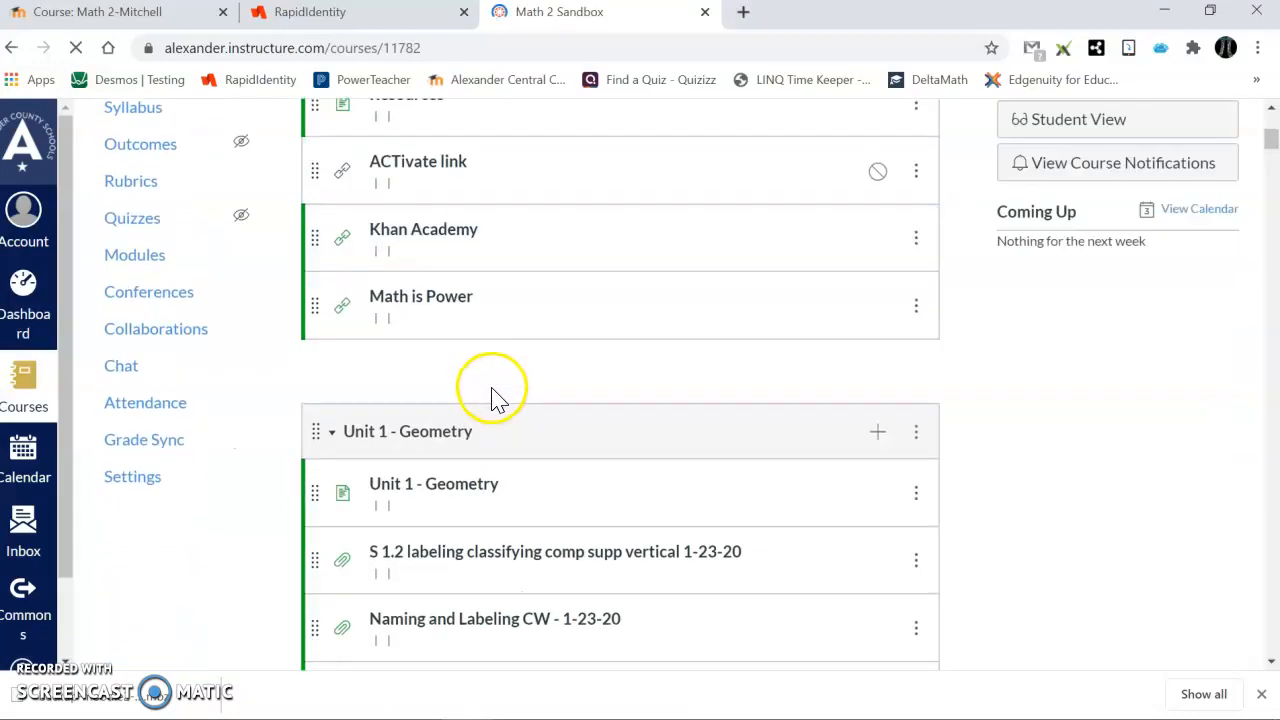
scroll(500, 408, up, 15)
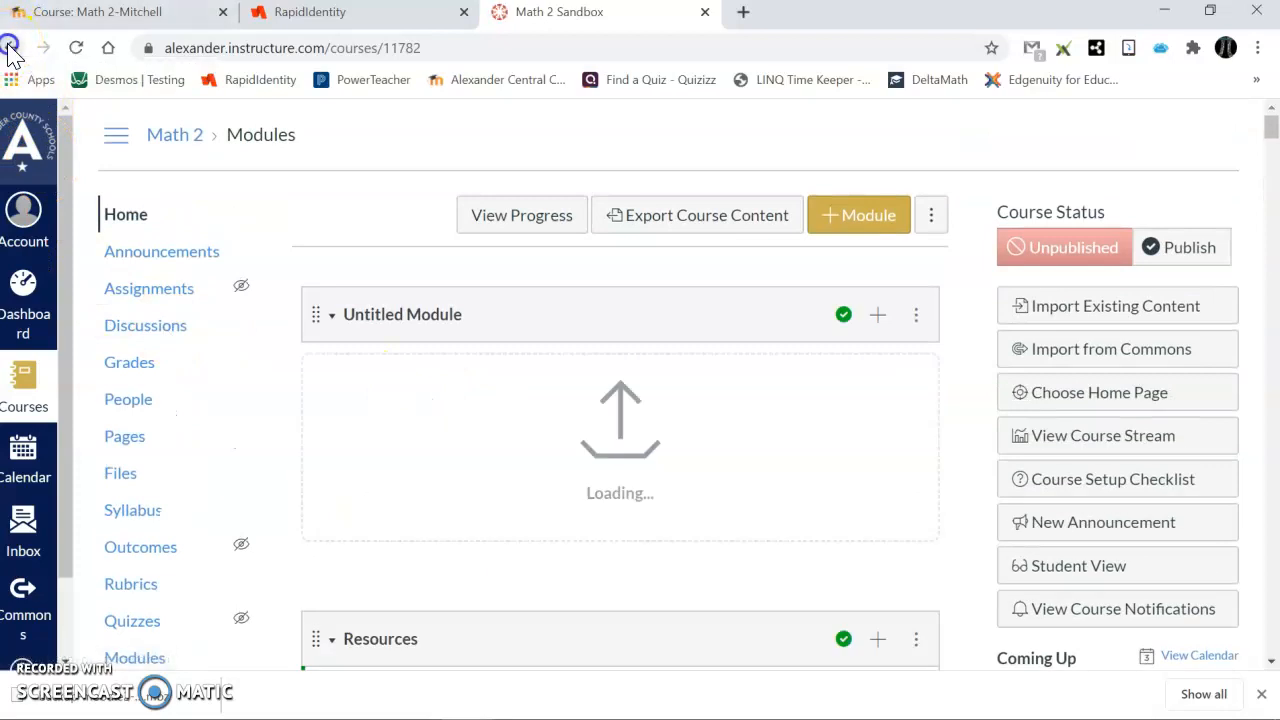
click(12, 52)
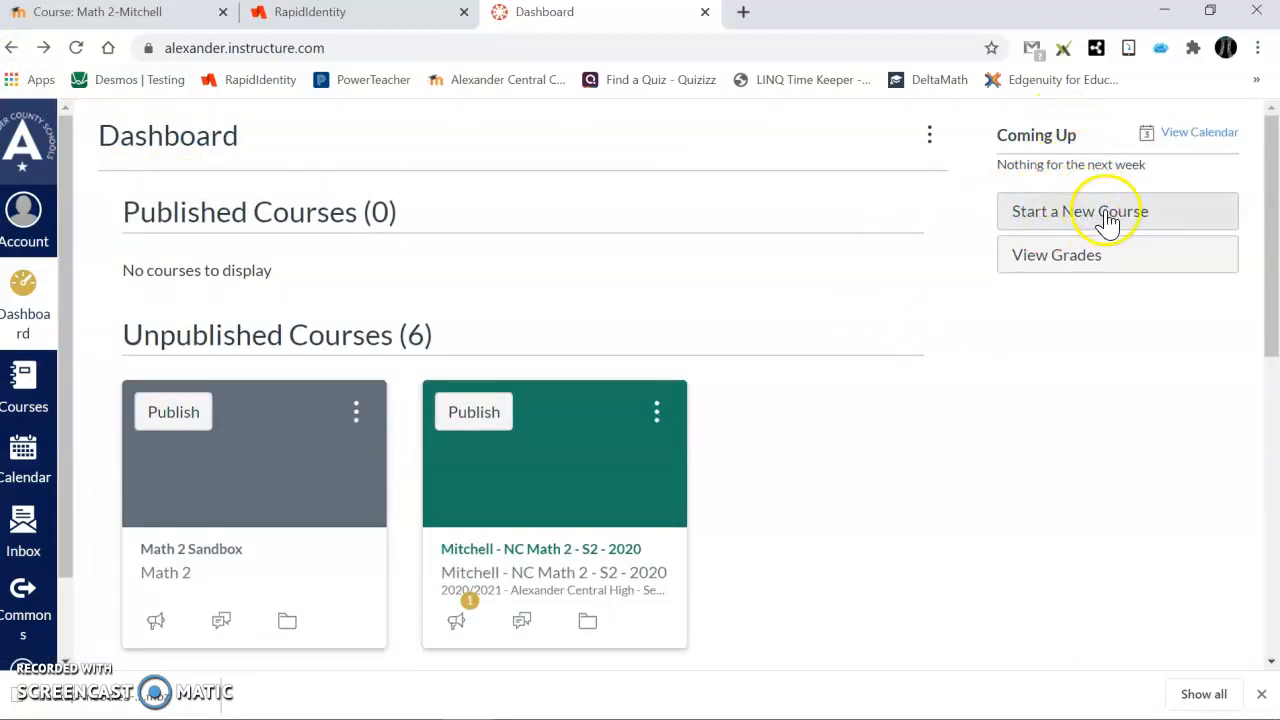
- Start a new course and name it "Math 2 work in progress"
click(1088, 276)
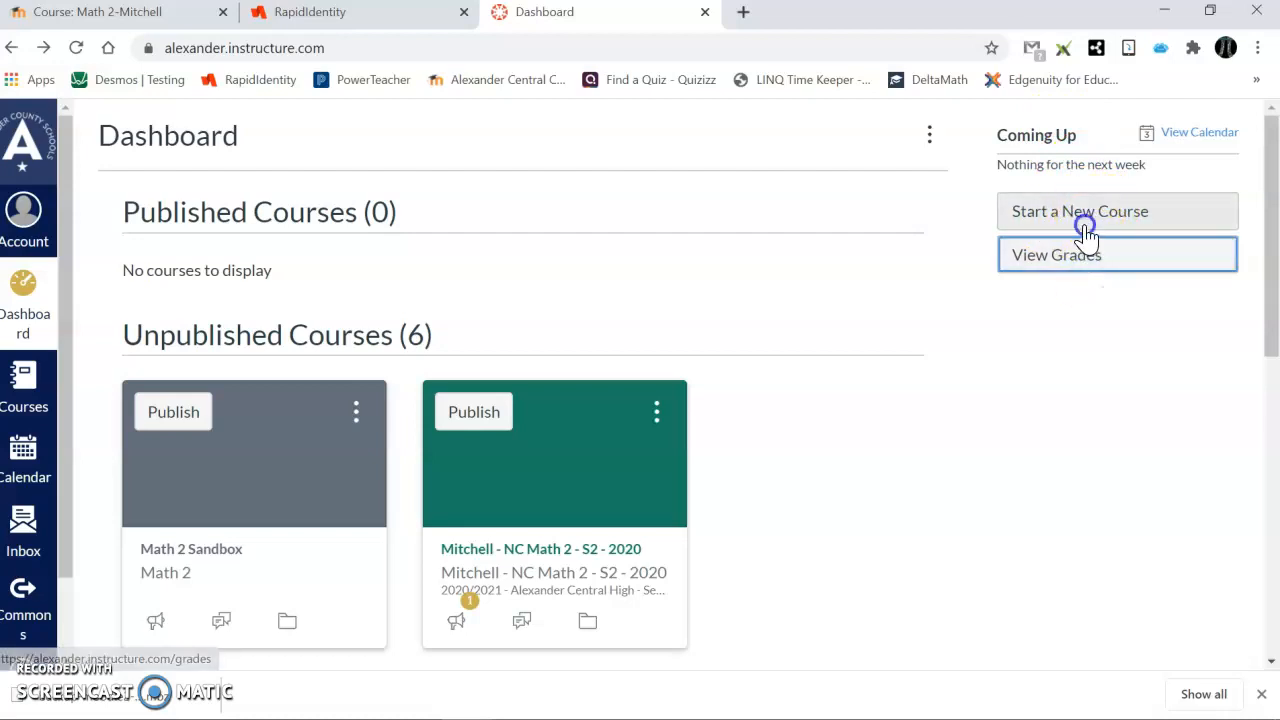
click(1085, 228)
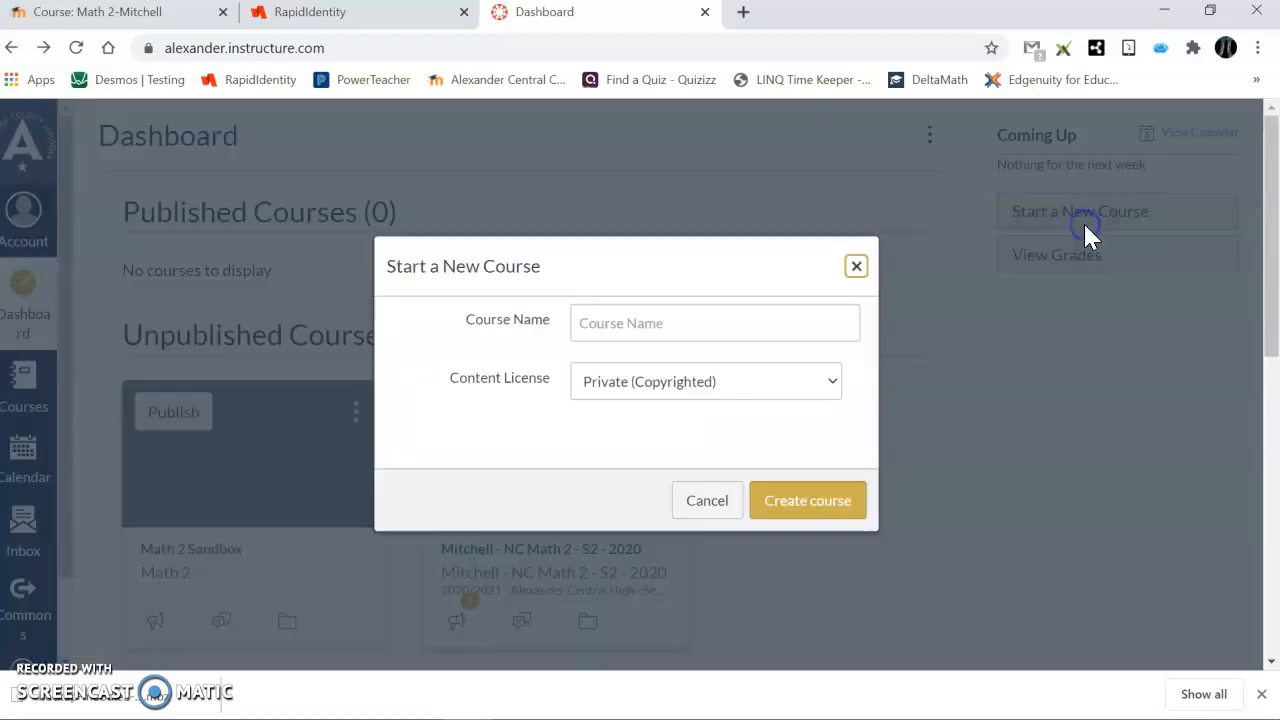
click(727, 322)
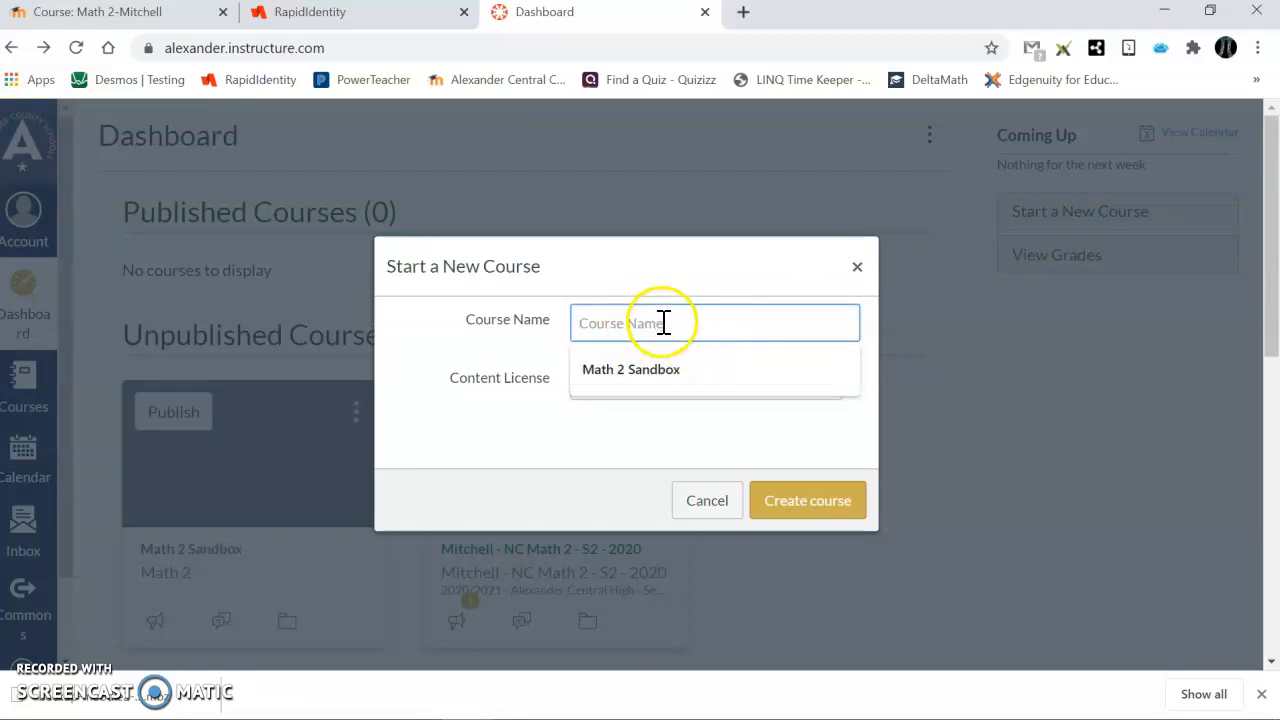
click(650, 362)
click(622, 323)
click(695, 326)
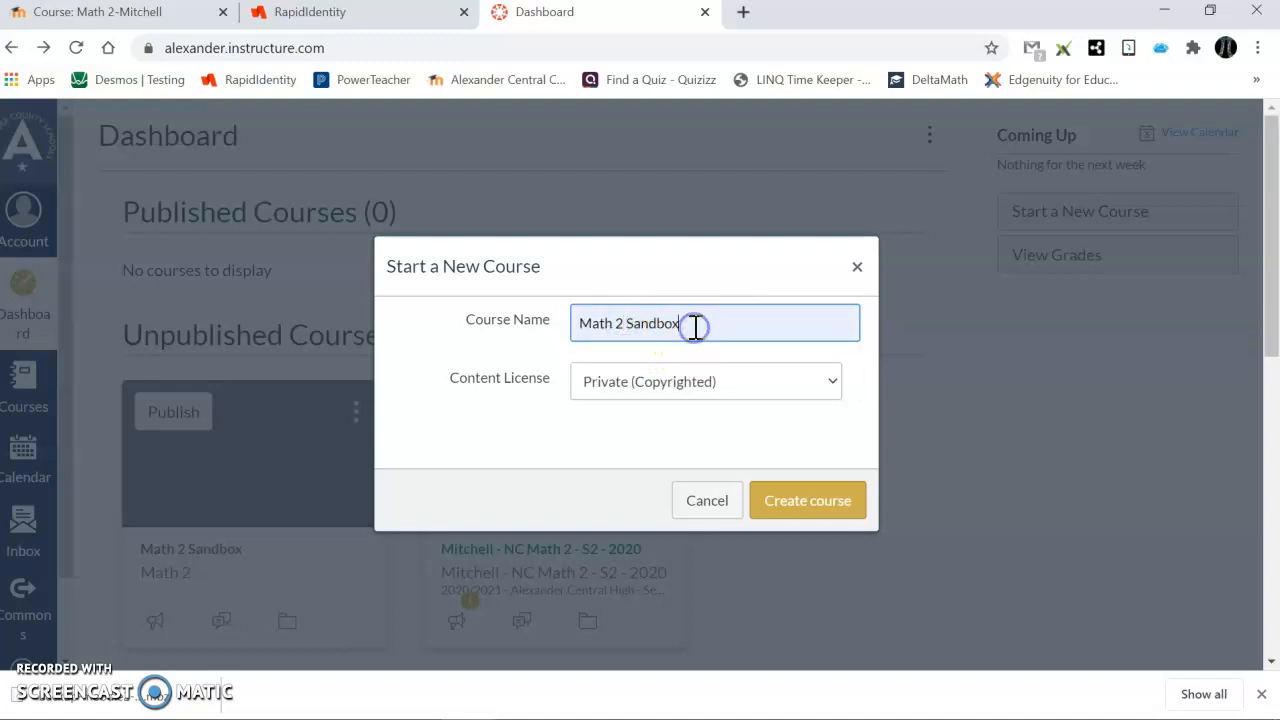
key(BackSpace)
key(BackSpace)
key(BackSpace)
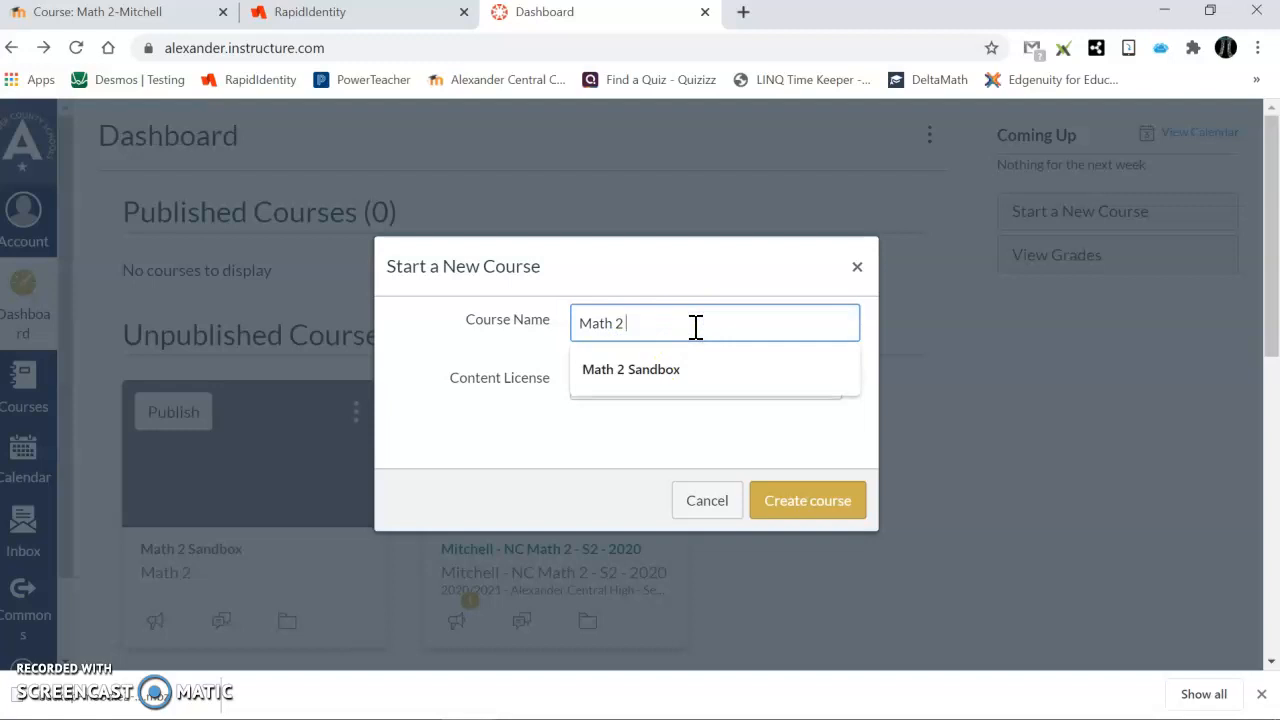
text(work)
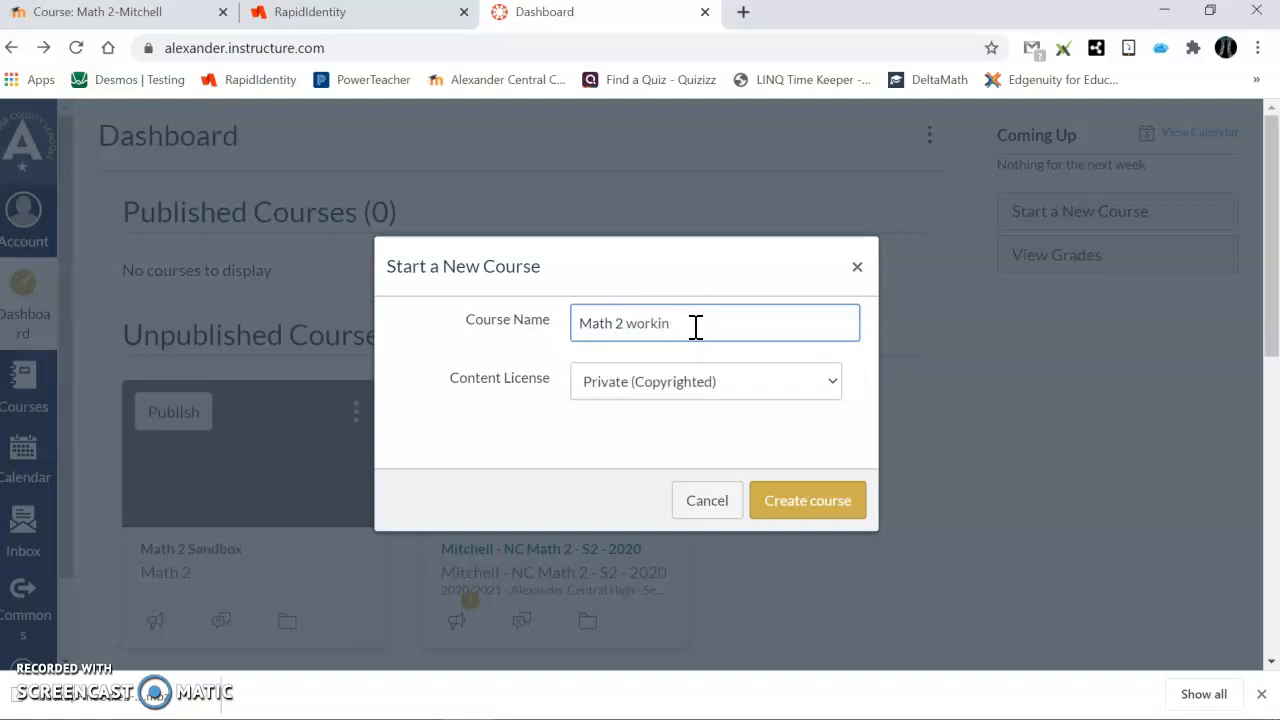
text( in progress)
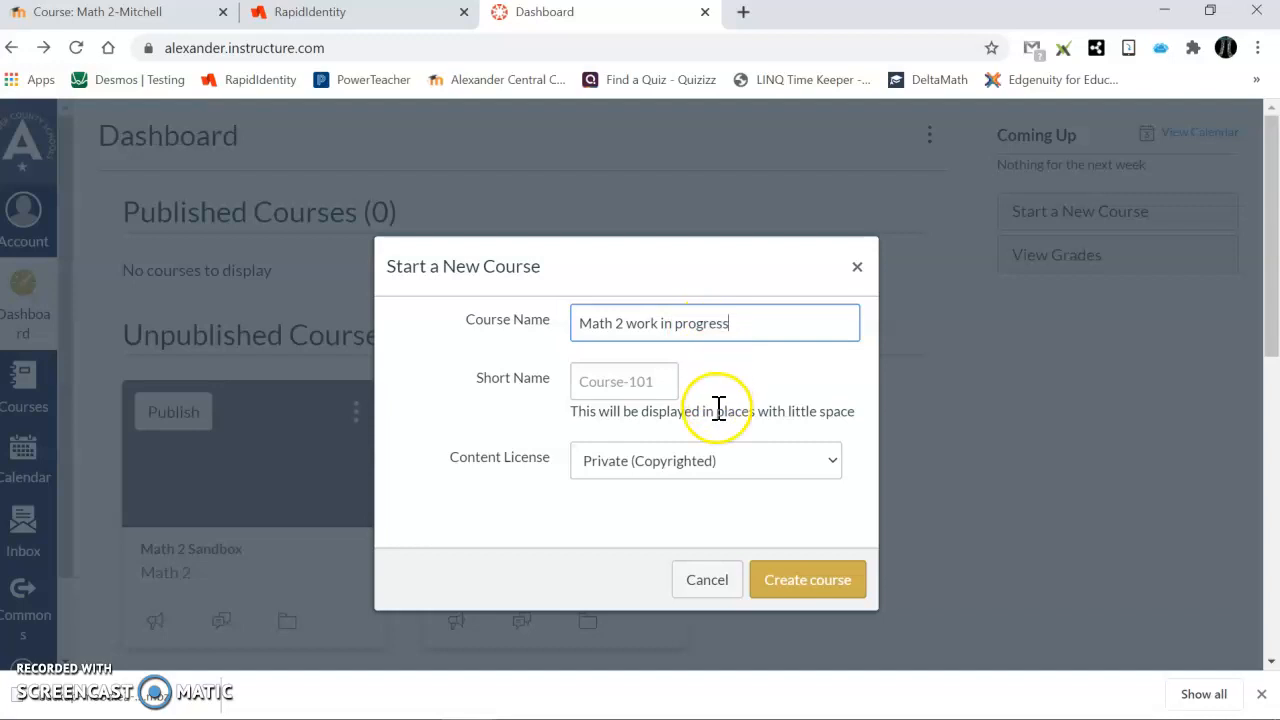
- Keep the content license as Private (Copyrighted) and create the new course
click(743, 470)
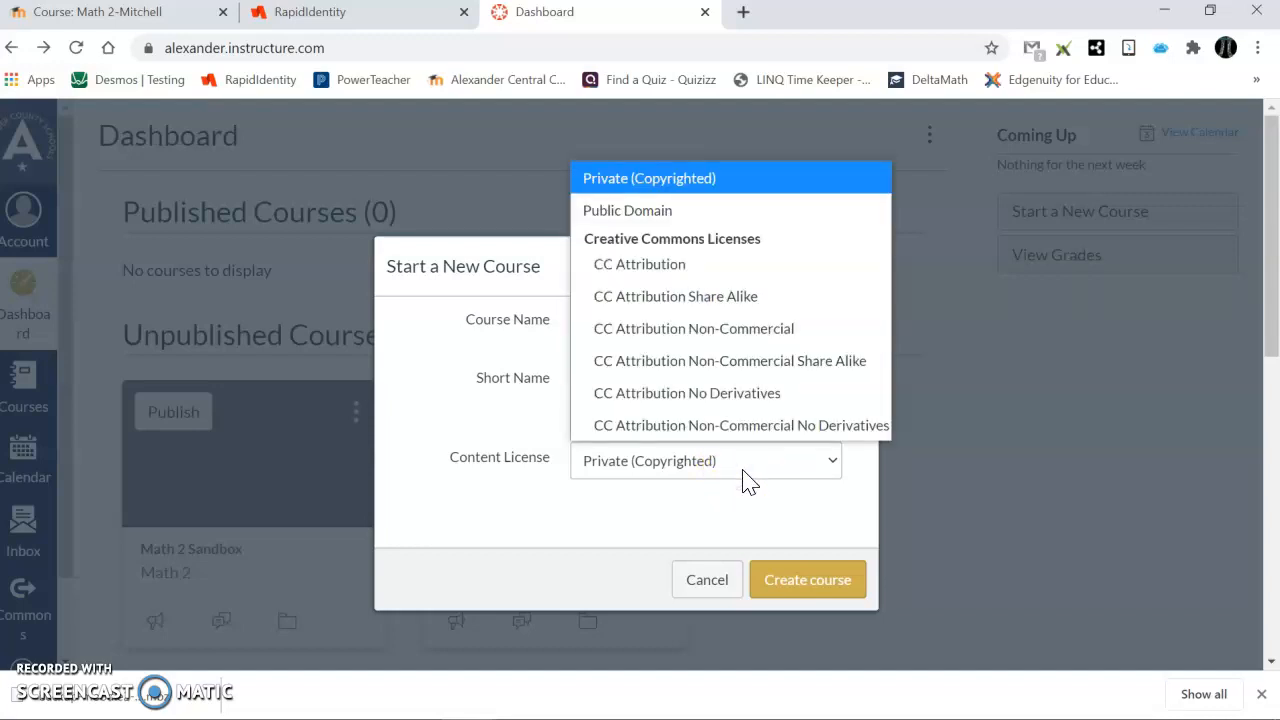
click(745, 478)
click(815, 585)
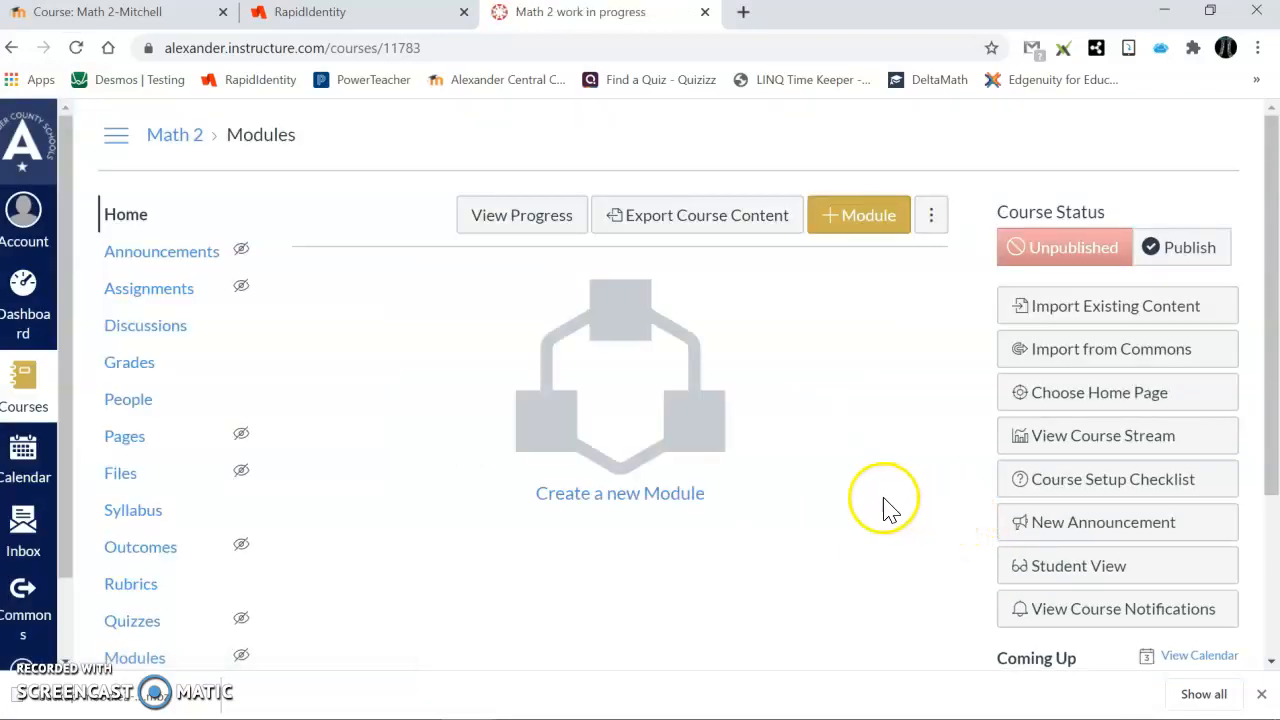
scroll(884, 507, down, 3)
scroll(880, 508, up, 3)
- Check the RapidIdentity applications page, switch back to Canvas, and open the Dashboard
click(386, 18)
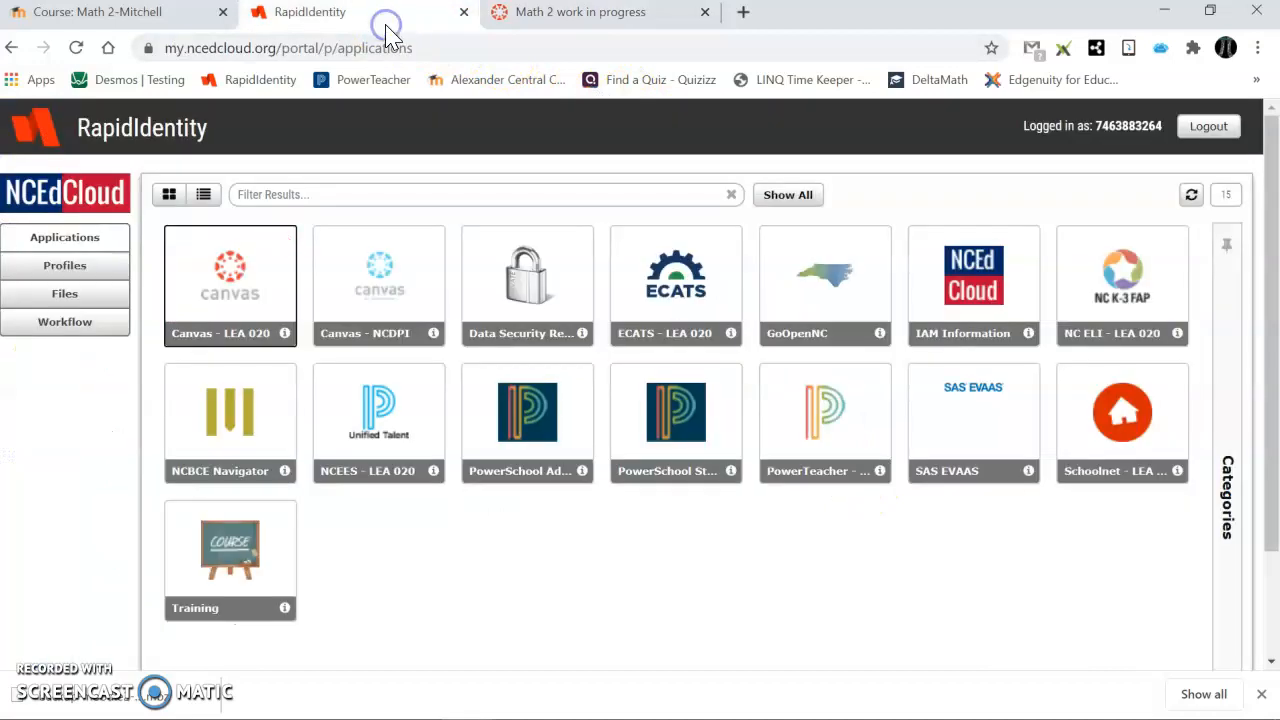
click(620, 12)
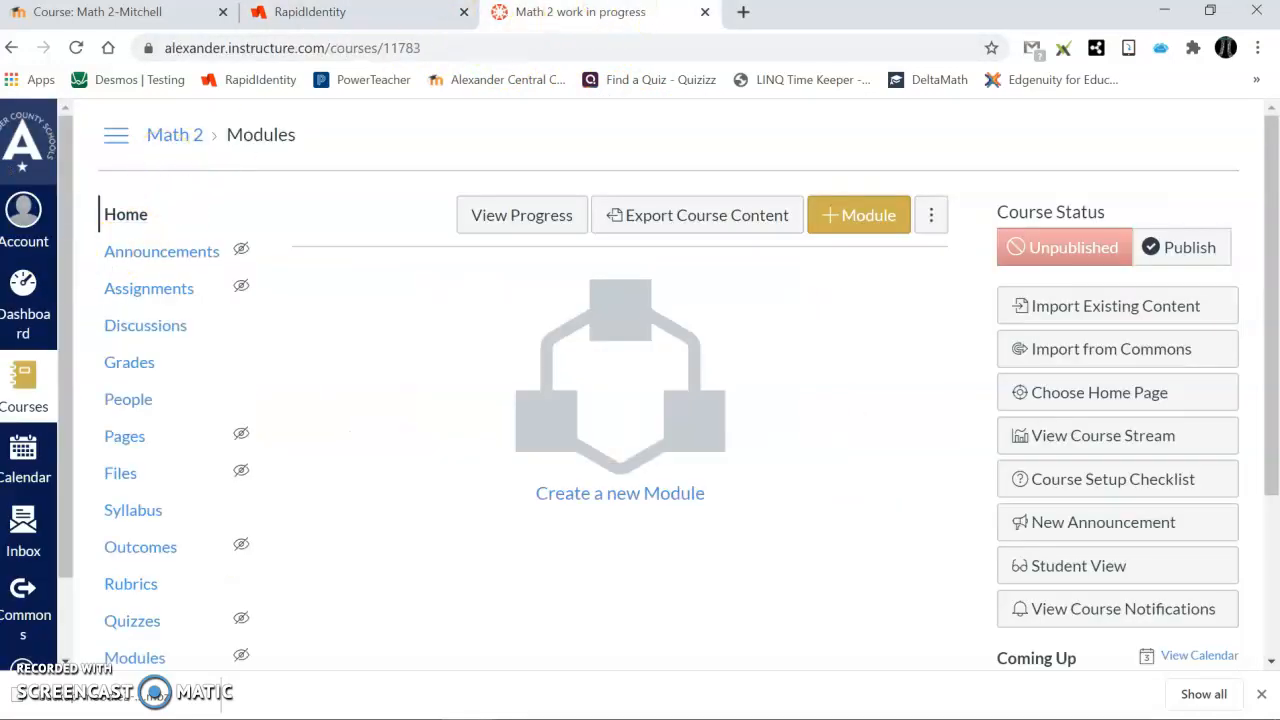
click(24, 300)
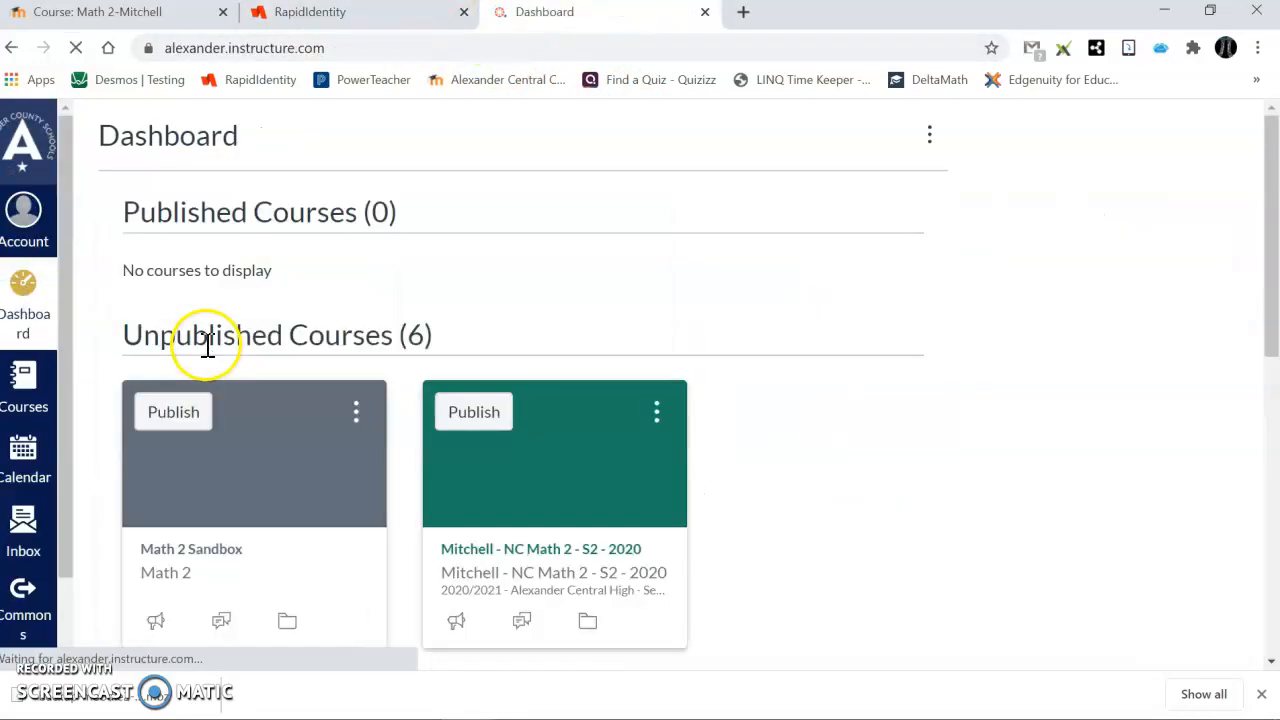